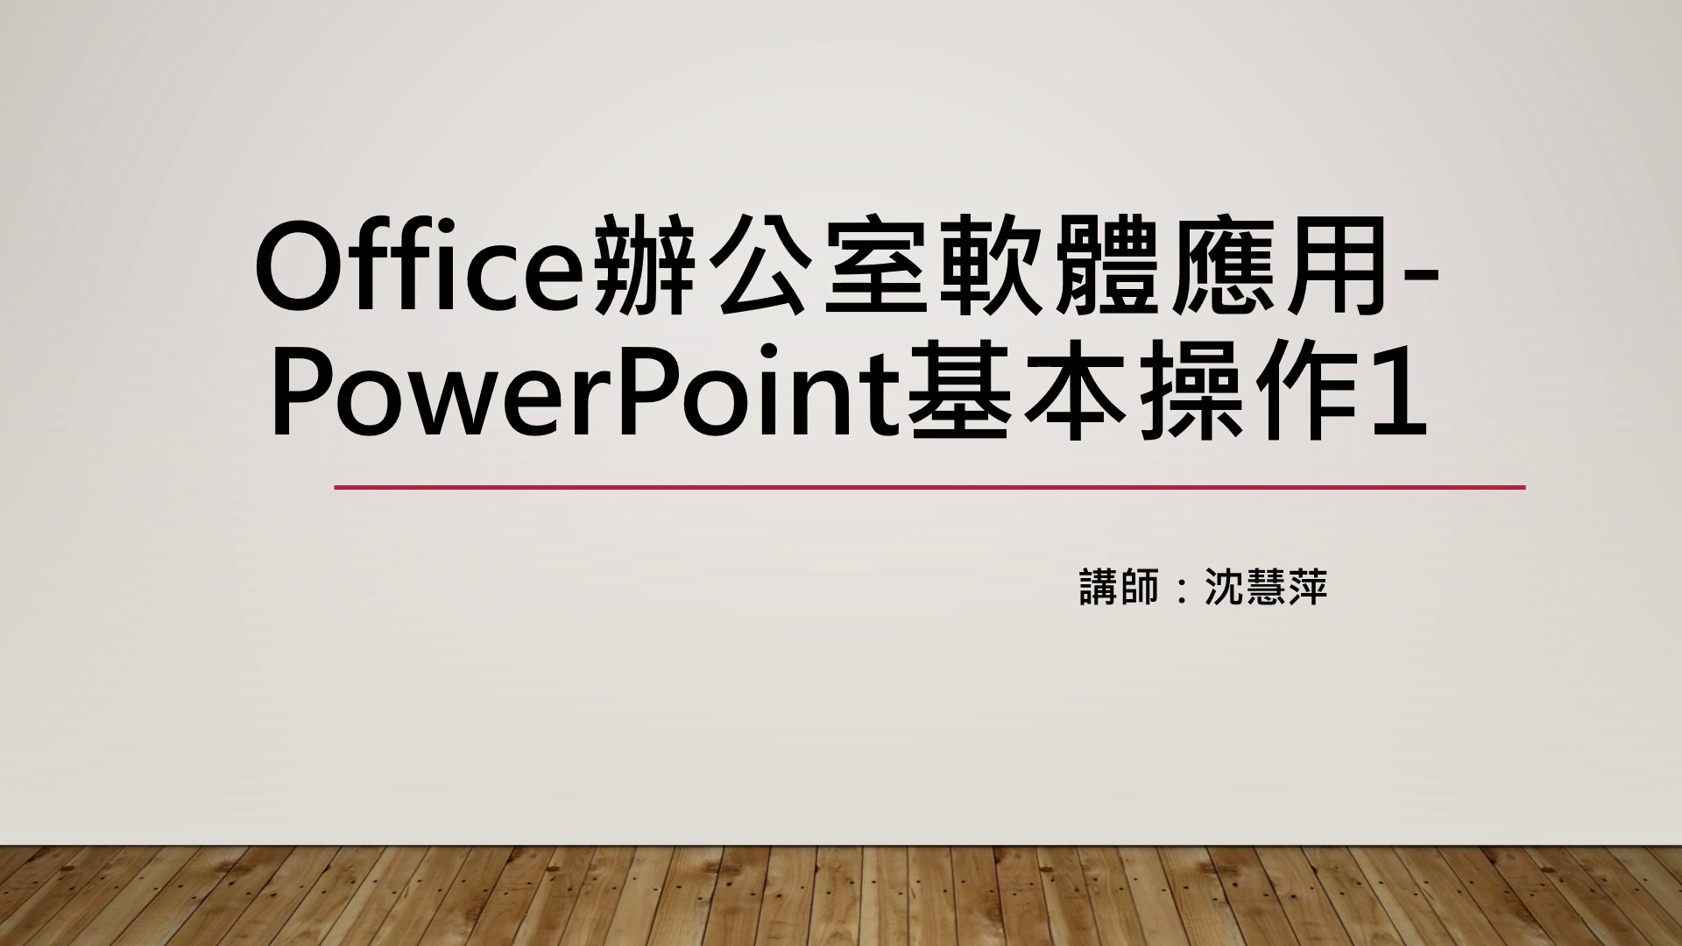
# Advance the slideshow from the course title slide to the PowerPoint基本操作1 overview slide.
pyautogui.press('Right')
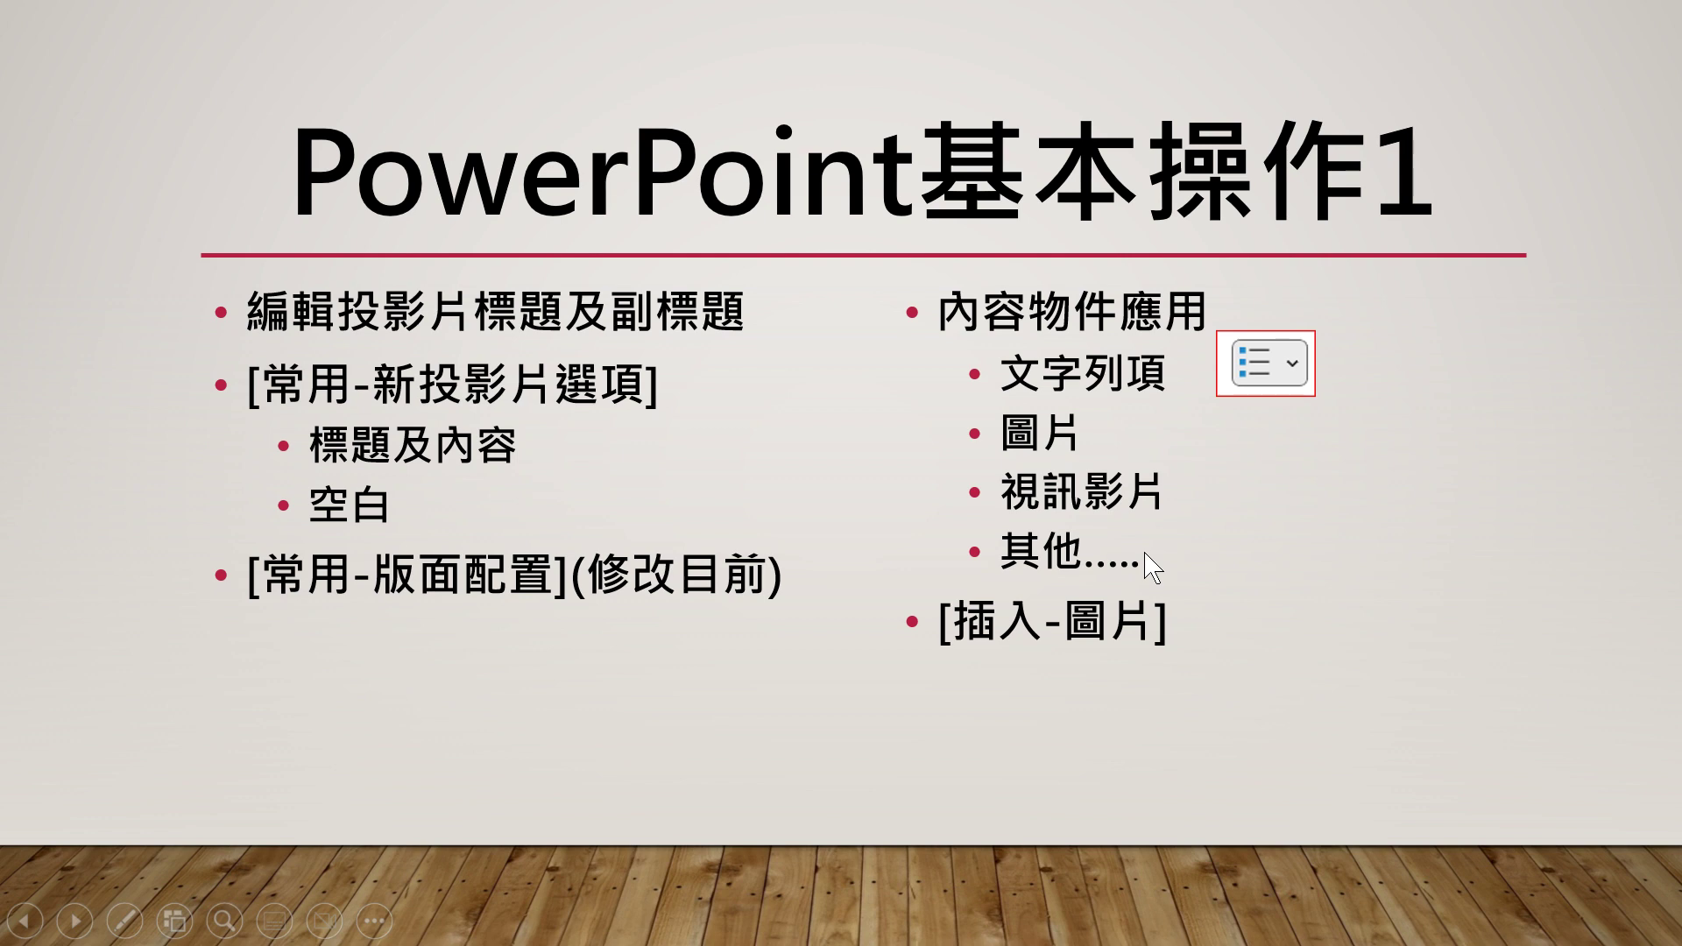
# Go on to the 基本操作2 bullet-symbol slide, then exit the slideshow to editing view.
pyautogui.press('Right')
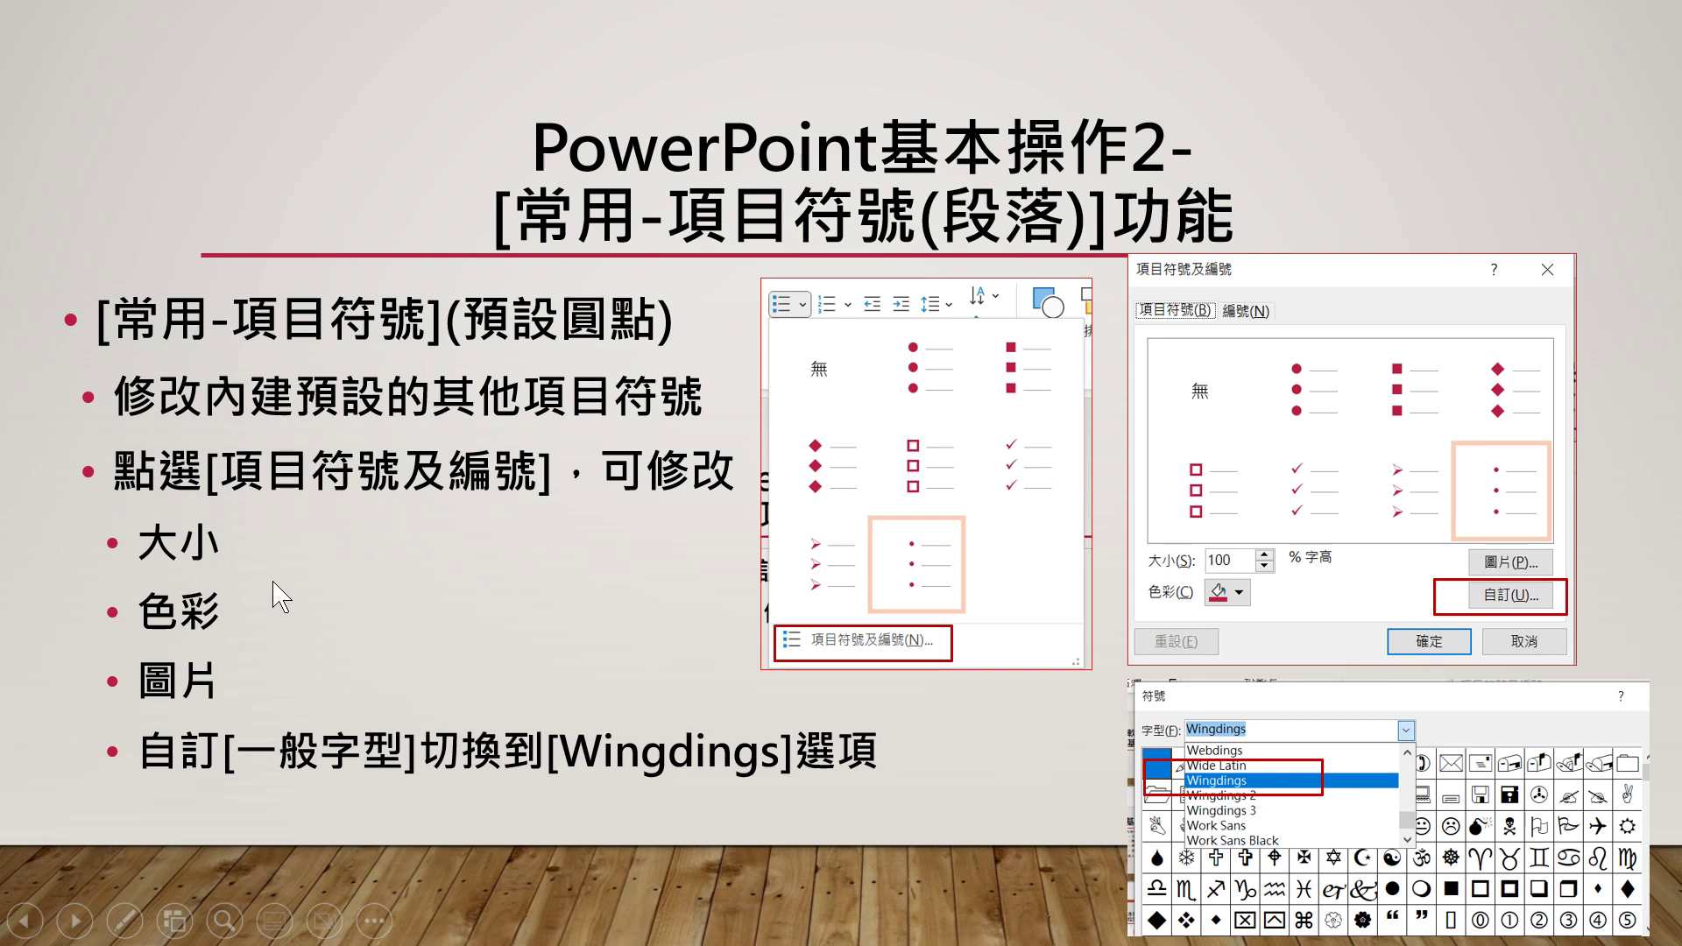
pyautogui.press('Escape')
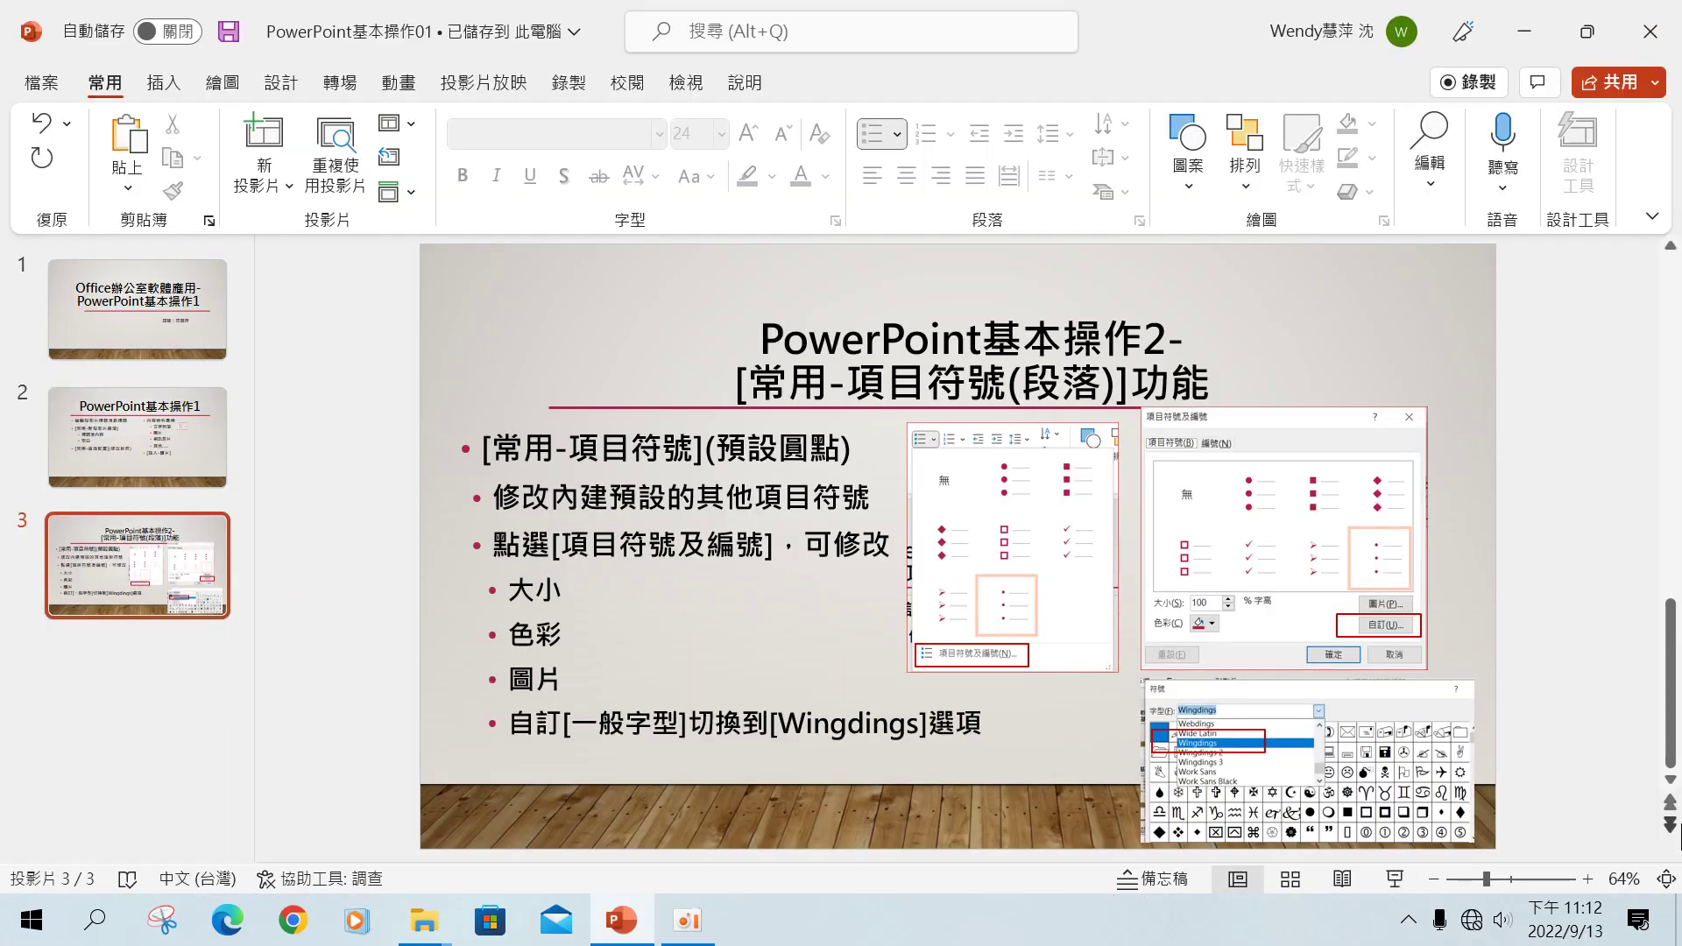
# Launch PowerPoint from the desktop icon and create the blank presentation 簡報3.
pyautogui.click(1677, 920)
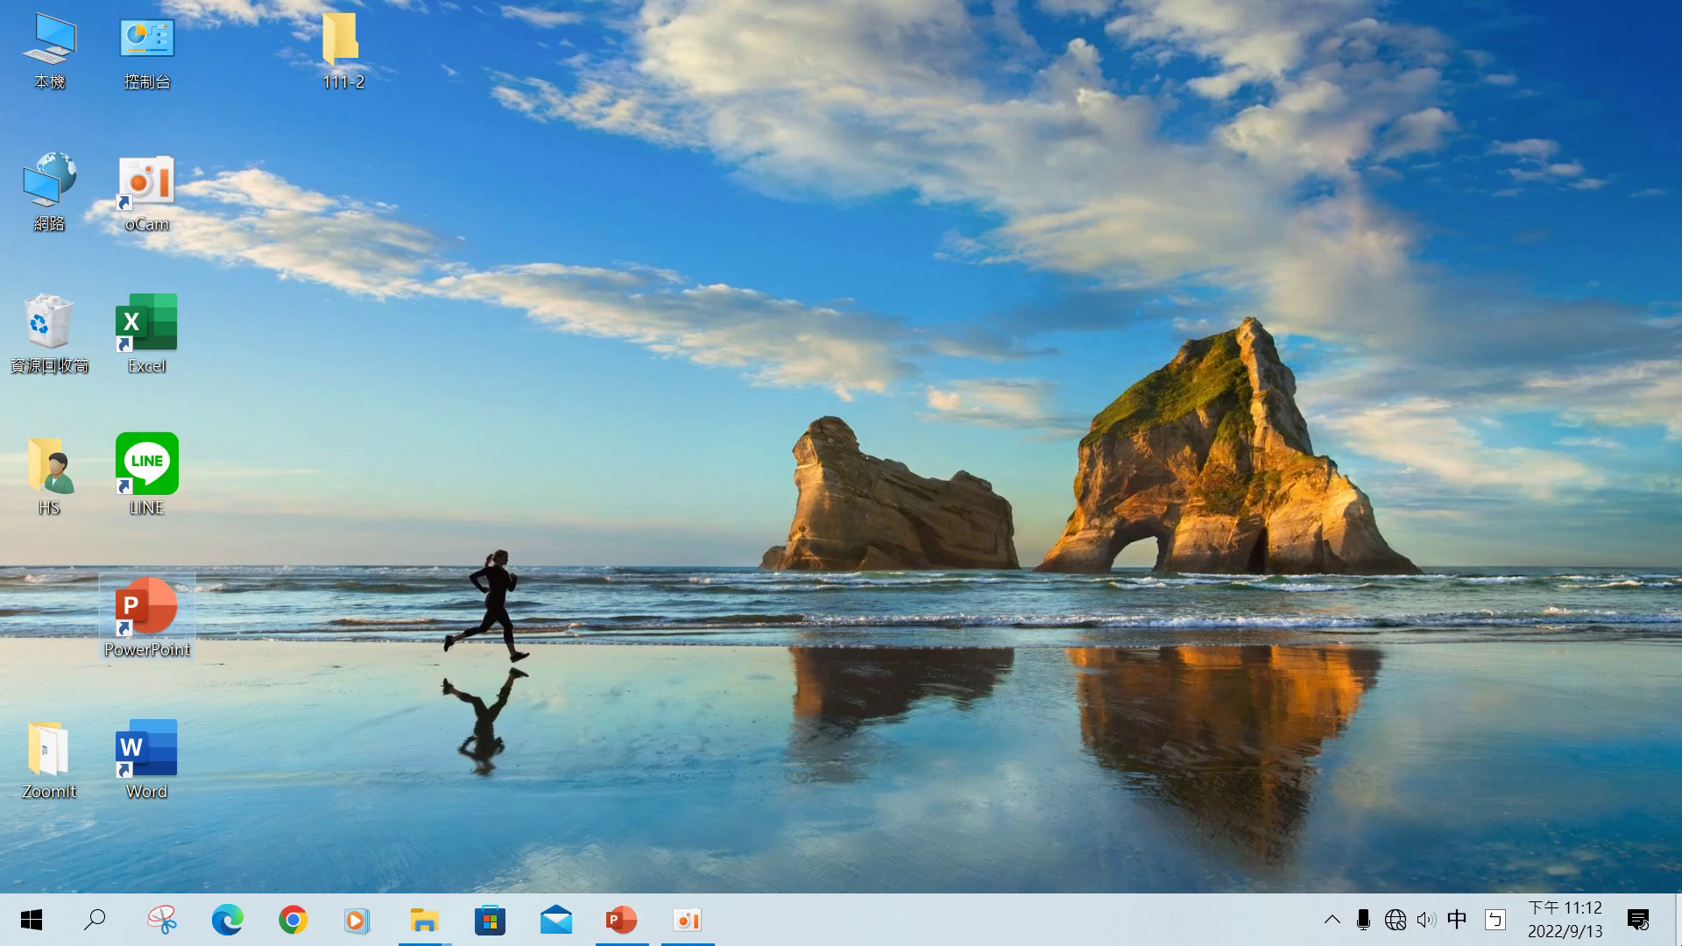
pyautogui.doubleClick(145, 623)
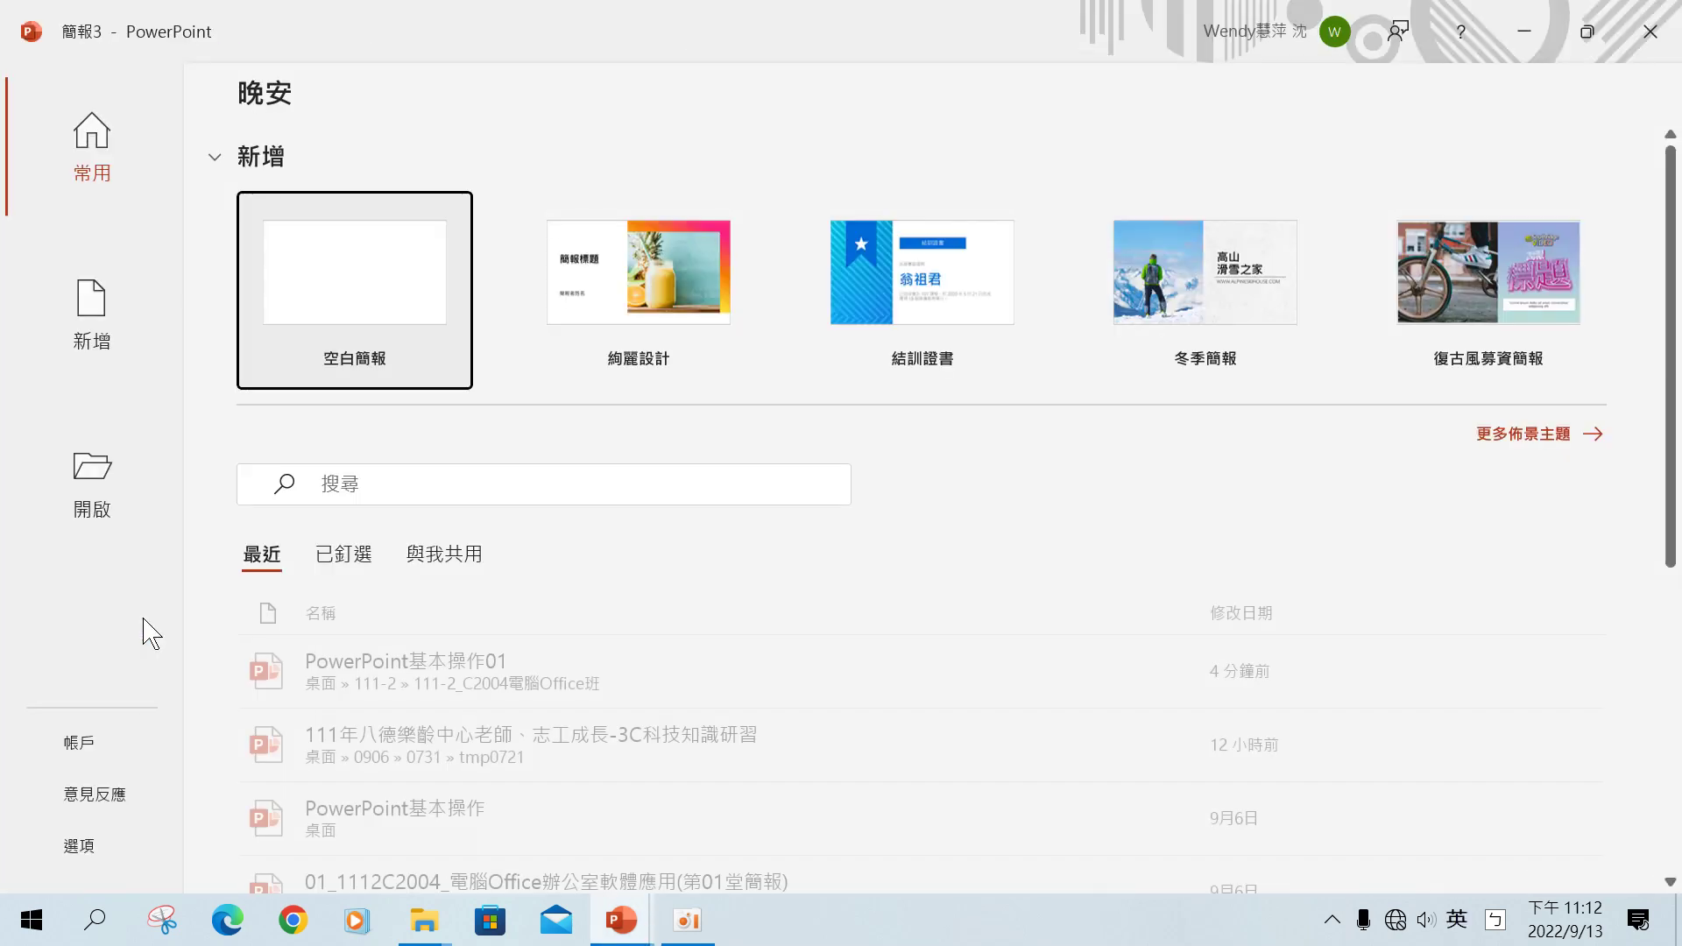
pyautogui.click(345, 321)
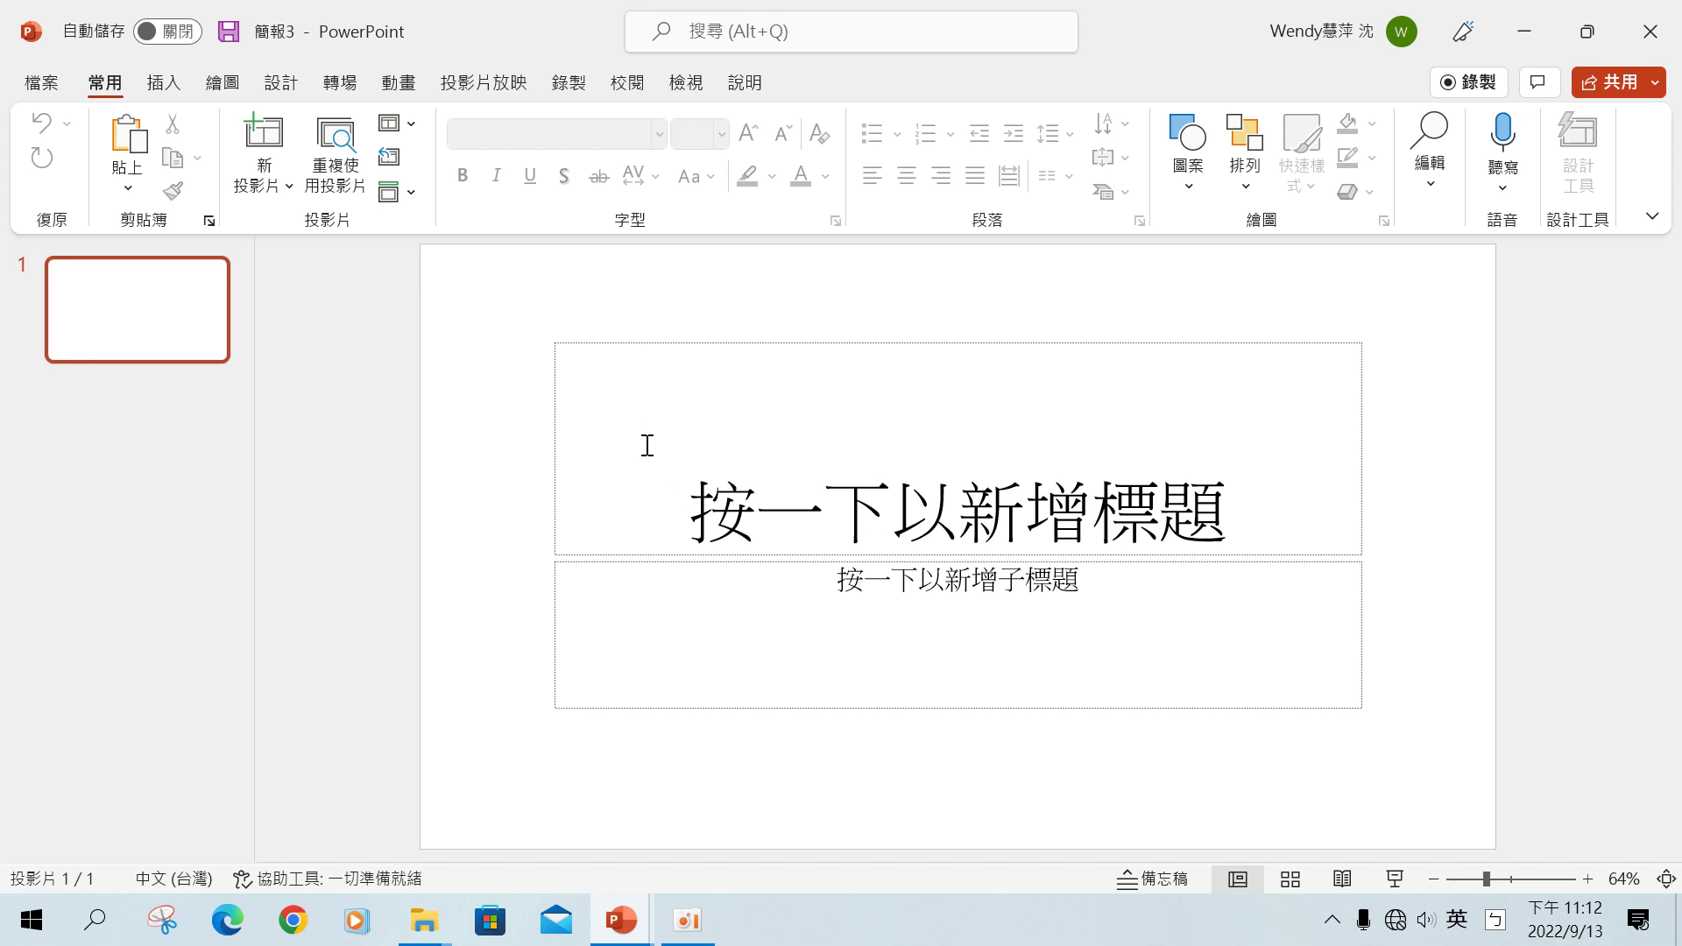
# Type 我的簡報 into the title placeholder using Zhuyin input, leaving no extra line.
pyautogui.click(976, 518)
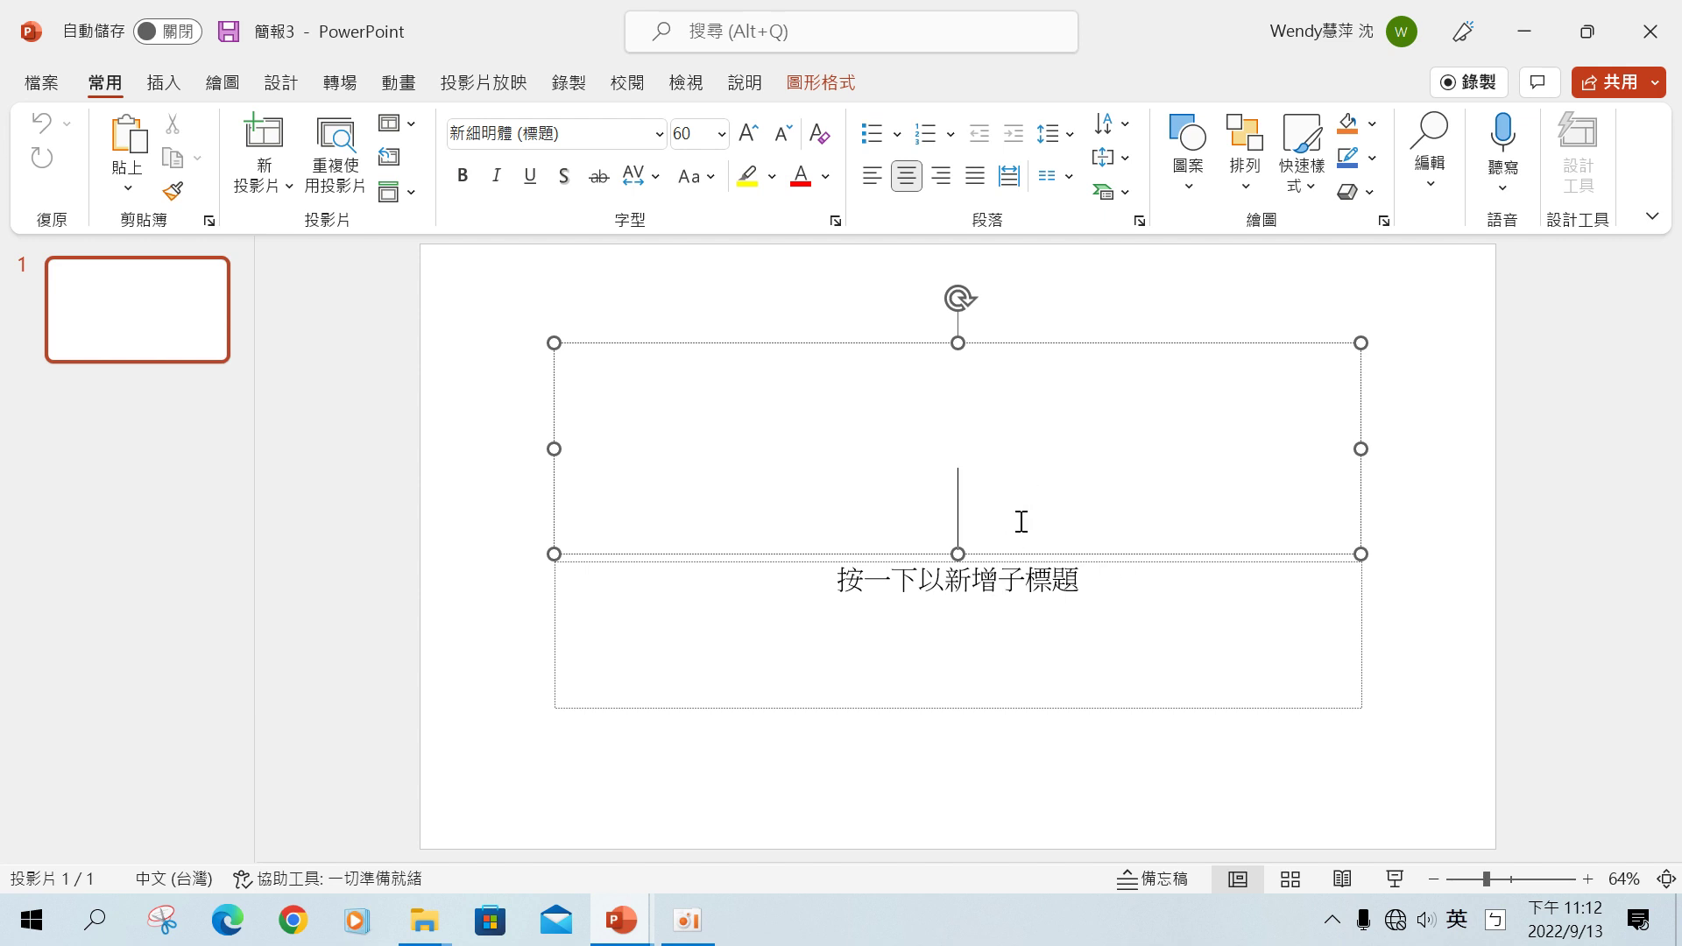
pyautogui.press('shift')
pyautogui.write('ji32k')
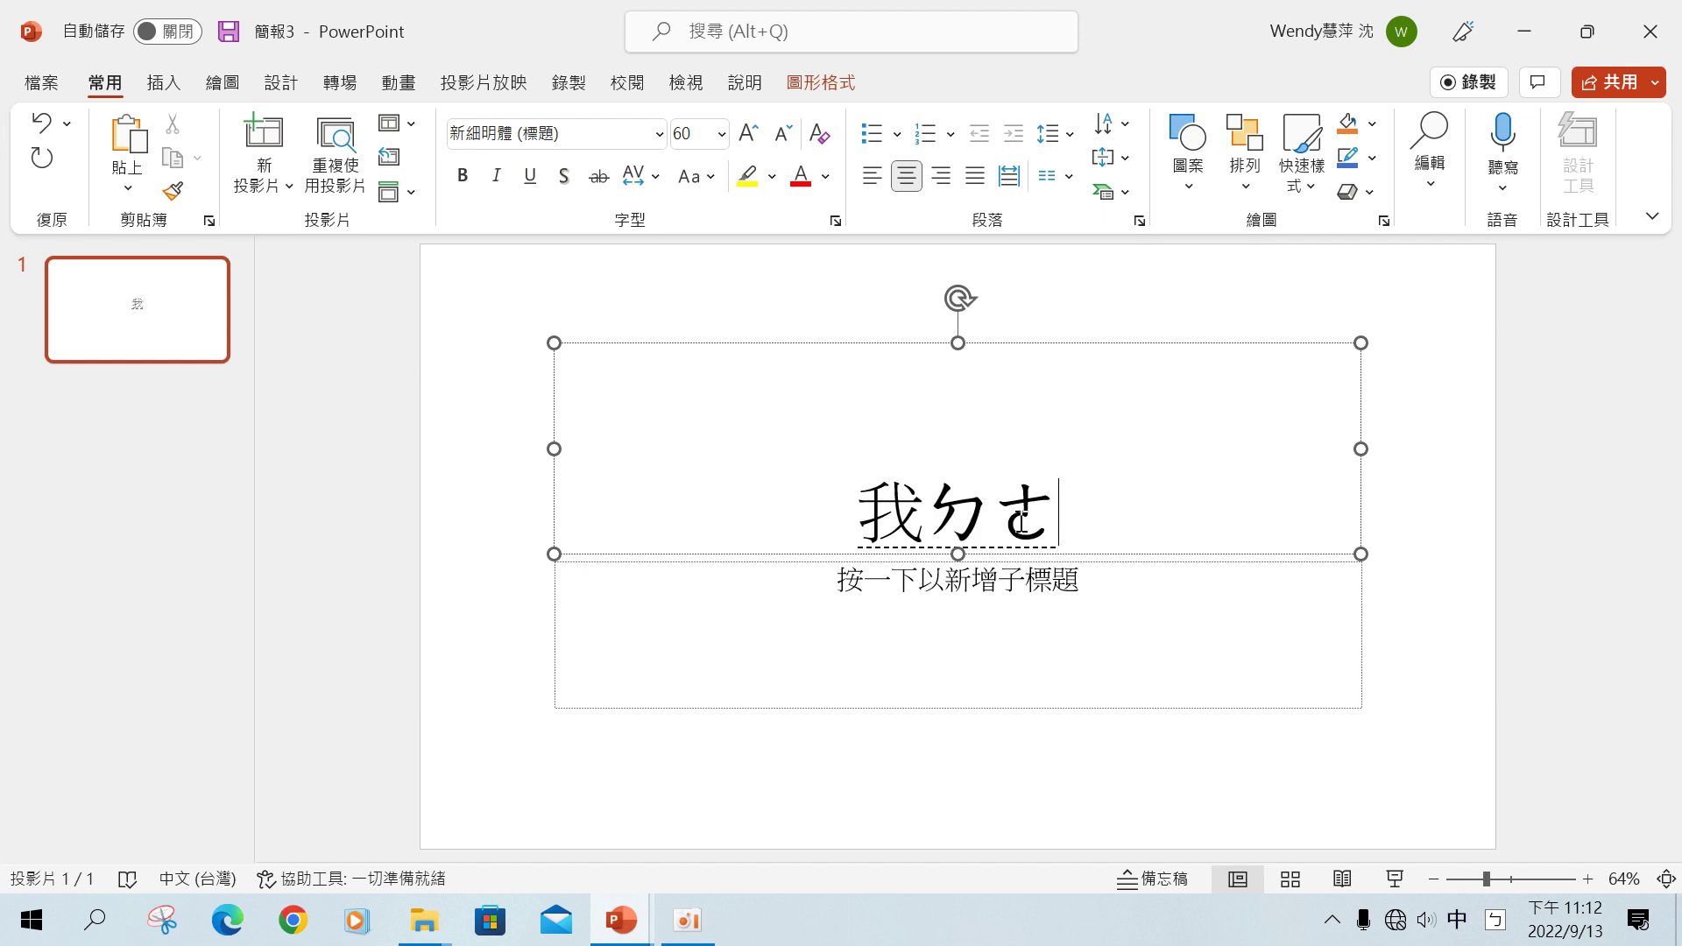
pyautogui.write('7ru0')
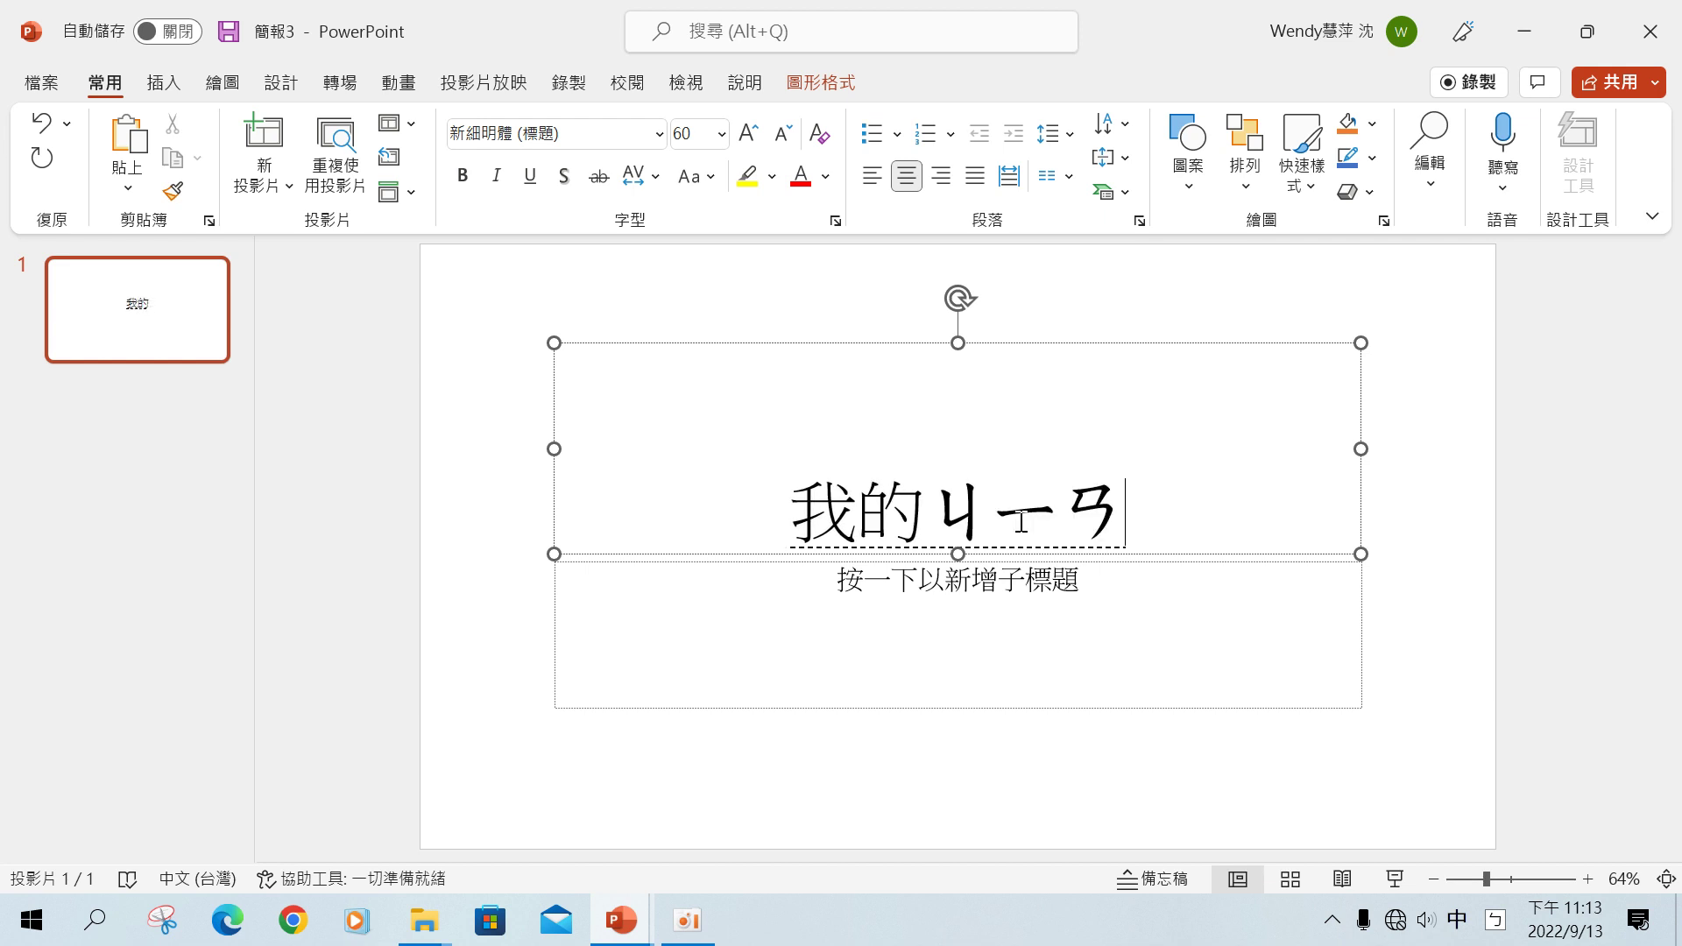
pyautogui.write('31l4')
pyautogui.press('Return')
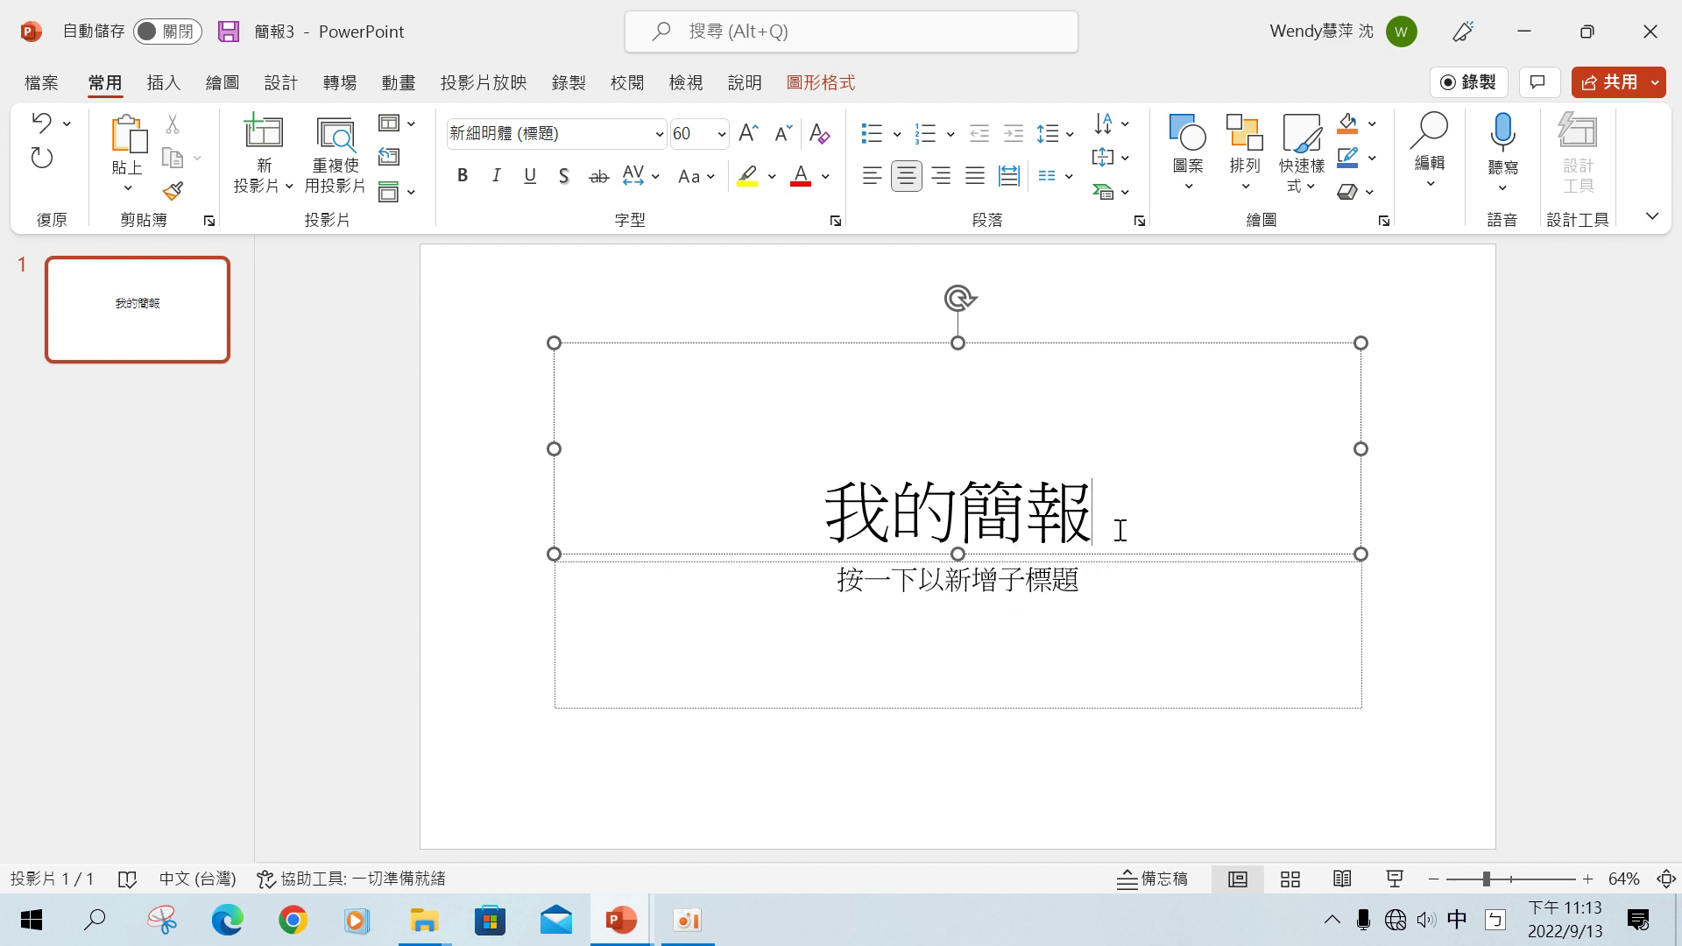
pyautogui.press('Return')
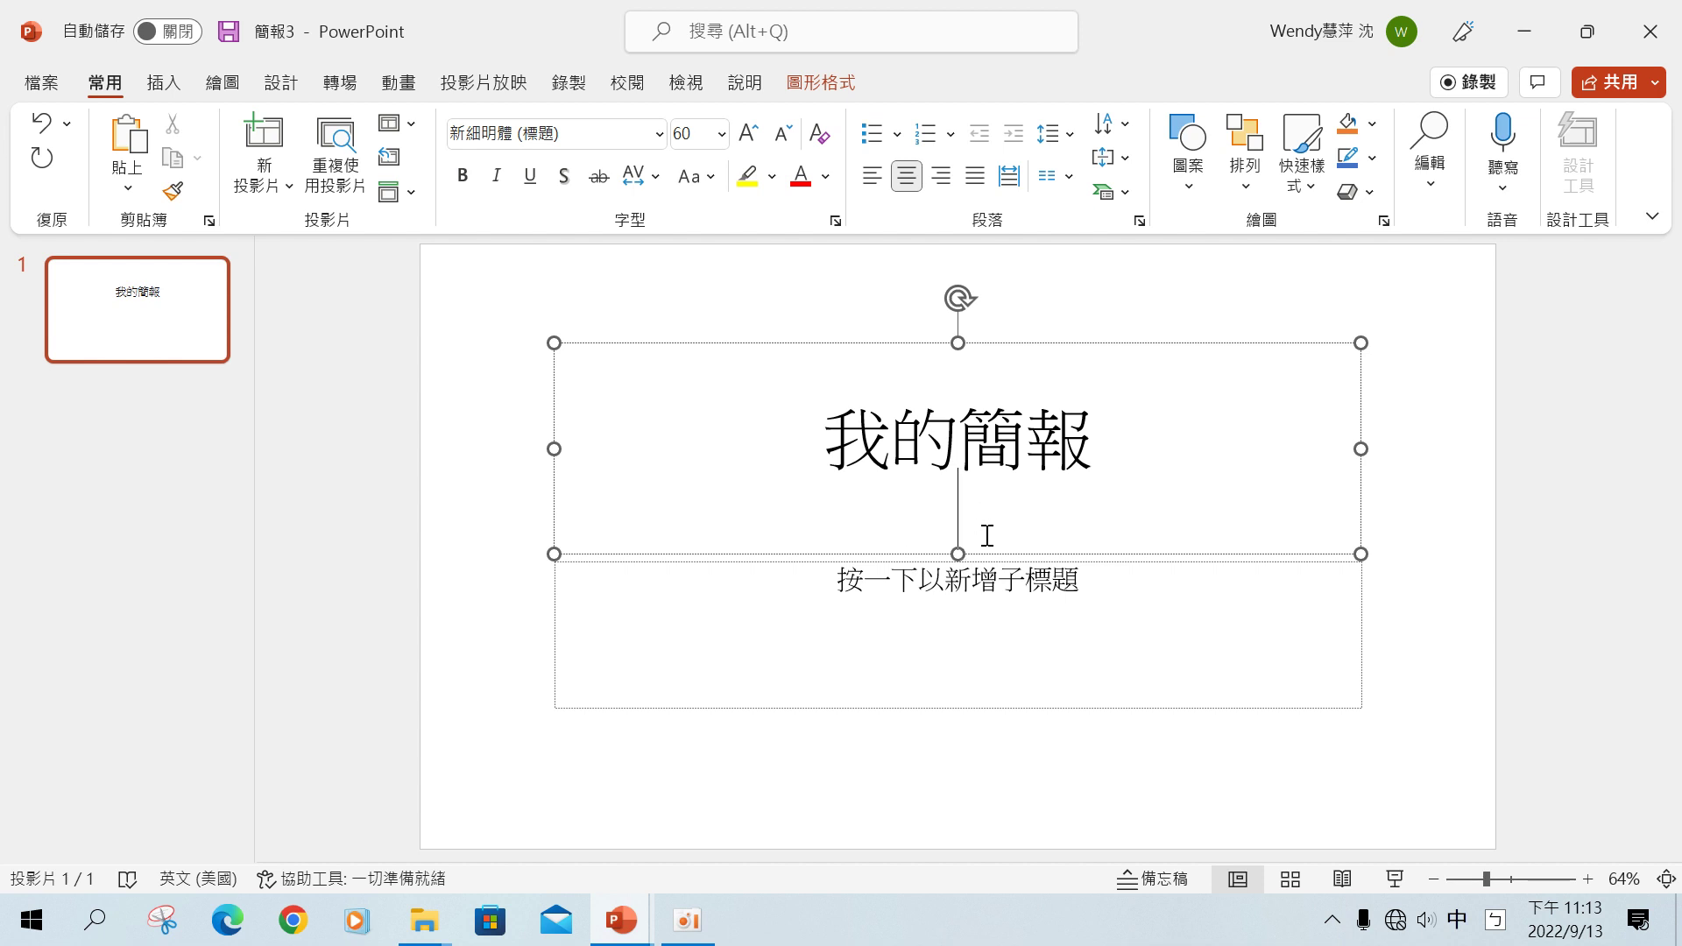
pyautogui.press('BackSpace')
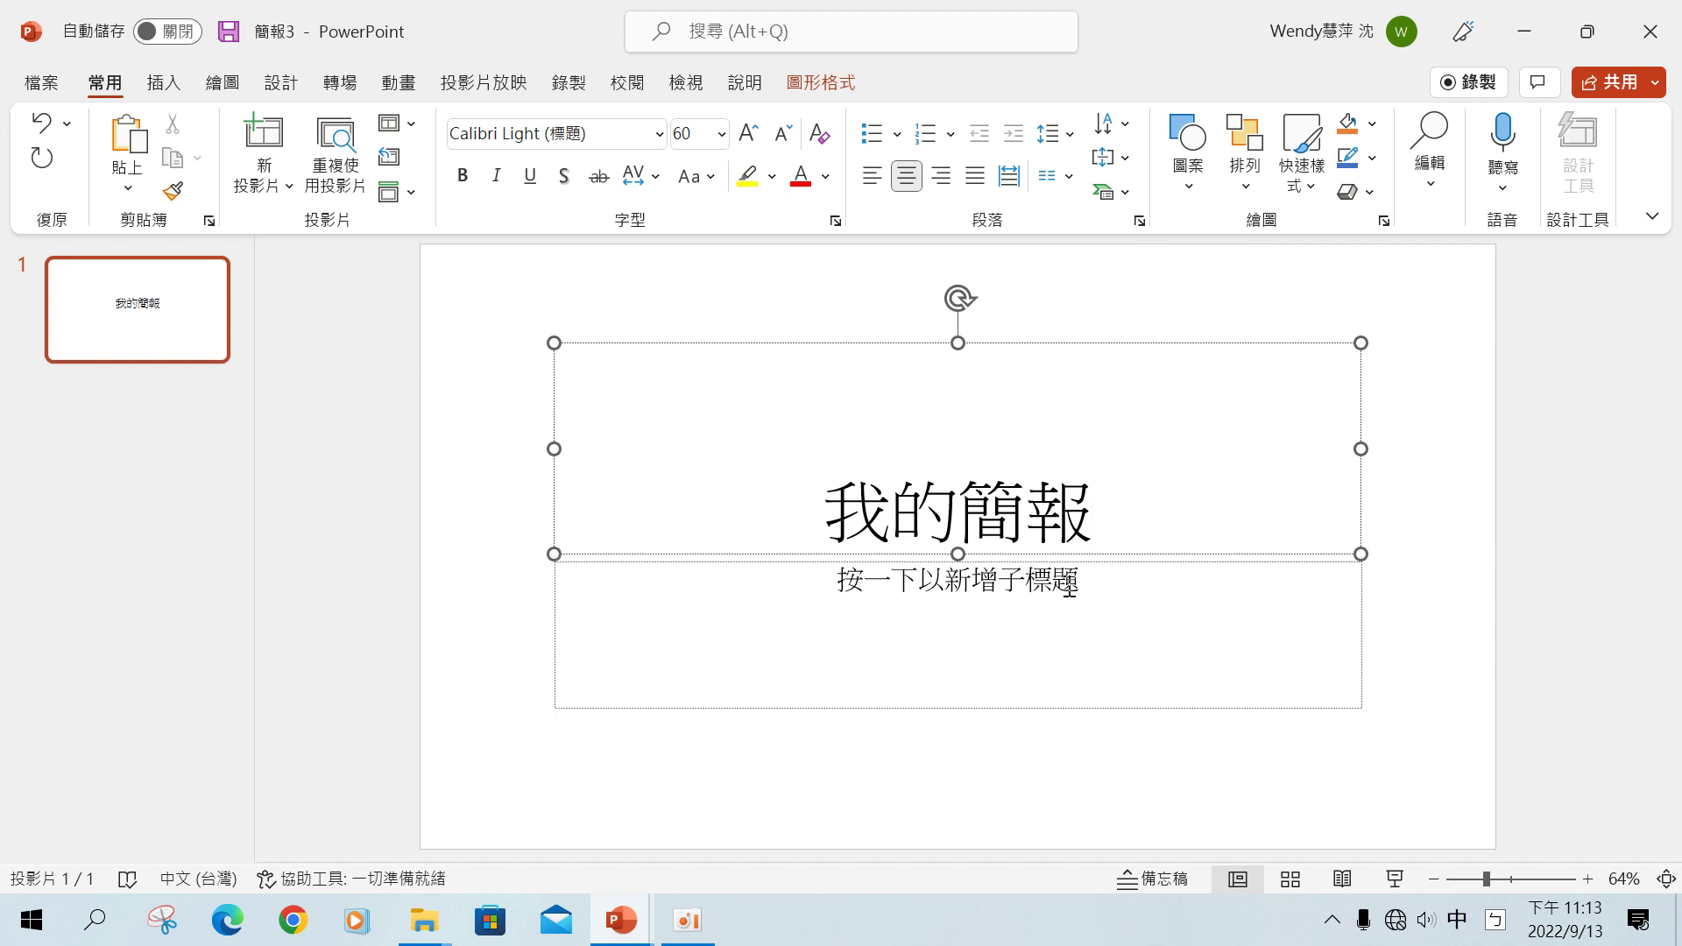
# Fill the subtitle with 簡報人： plus the presenter's name, and 2022.09.13 on the next line.
pyautogui.click(1014, 587)
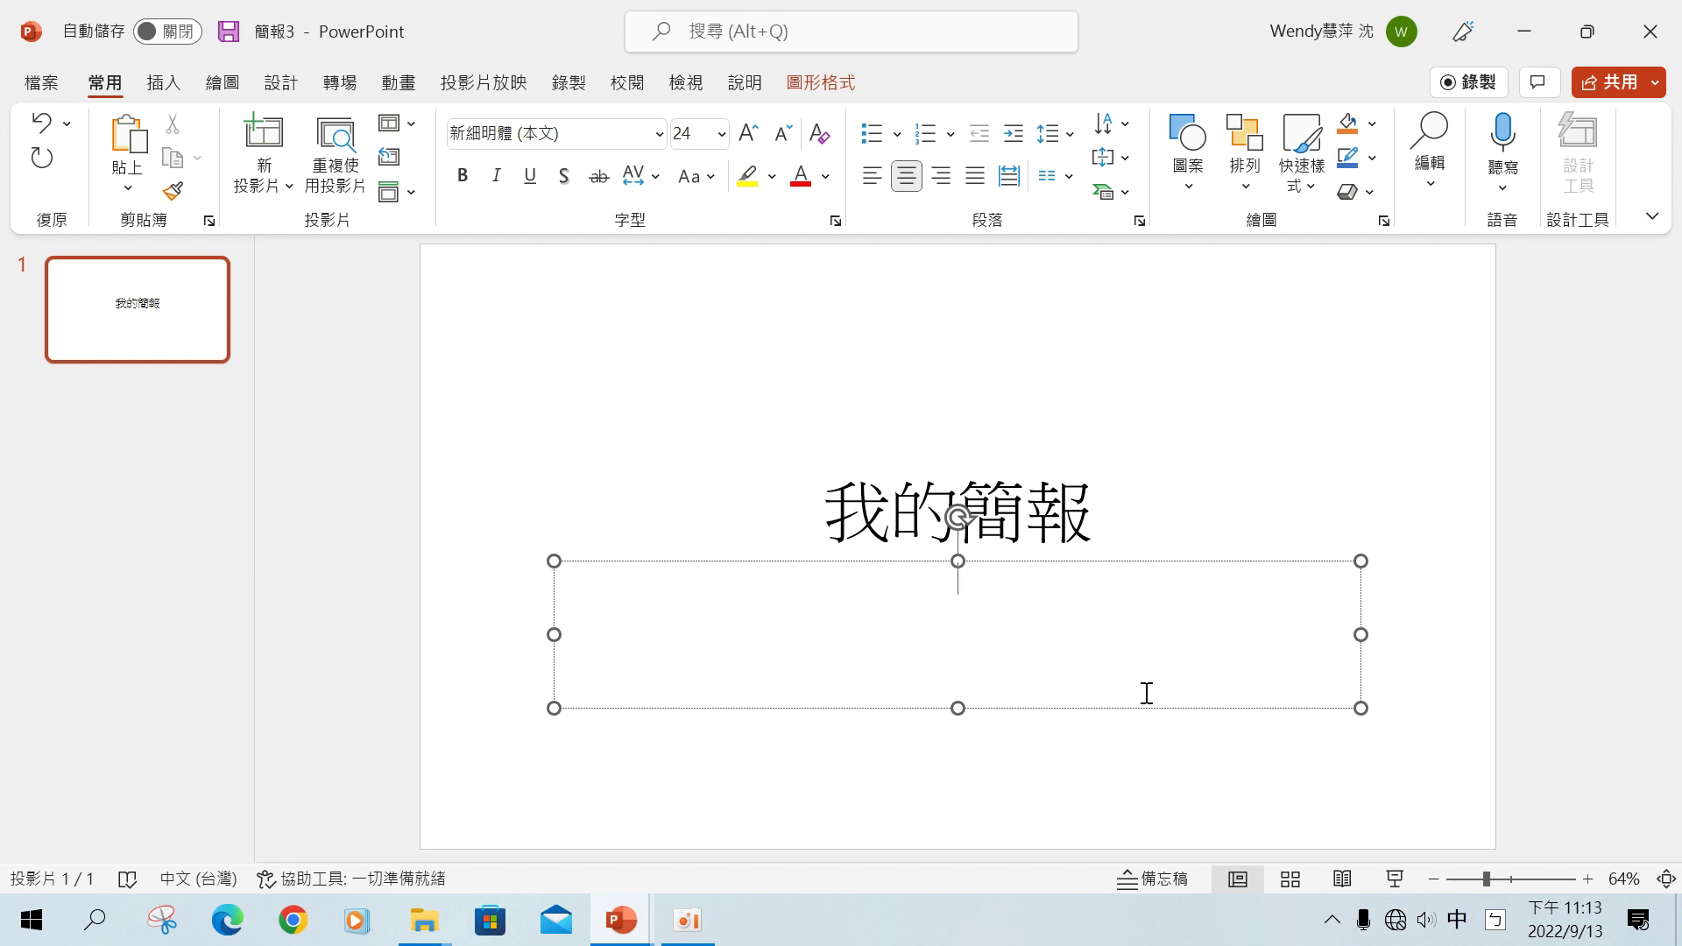
pyautogui.write('ru03')
pyautogui.write('1l45p6')
pyautogui.press('BackSpace')
pyautogui.press('BackSpace')
pyautogui.press('BackSpace')
pyautogui.write('bp6')
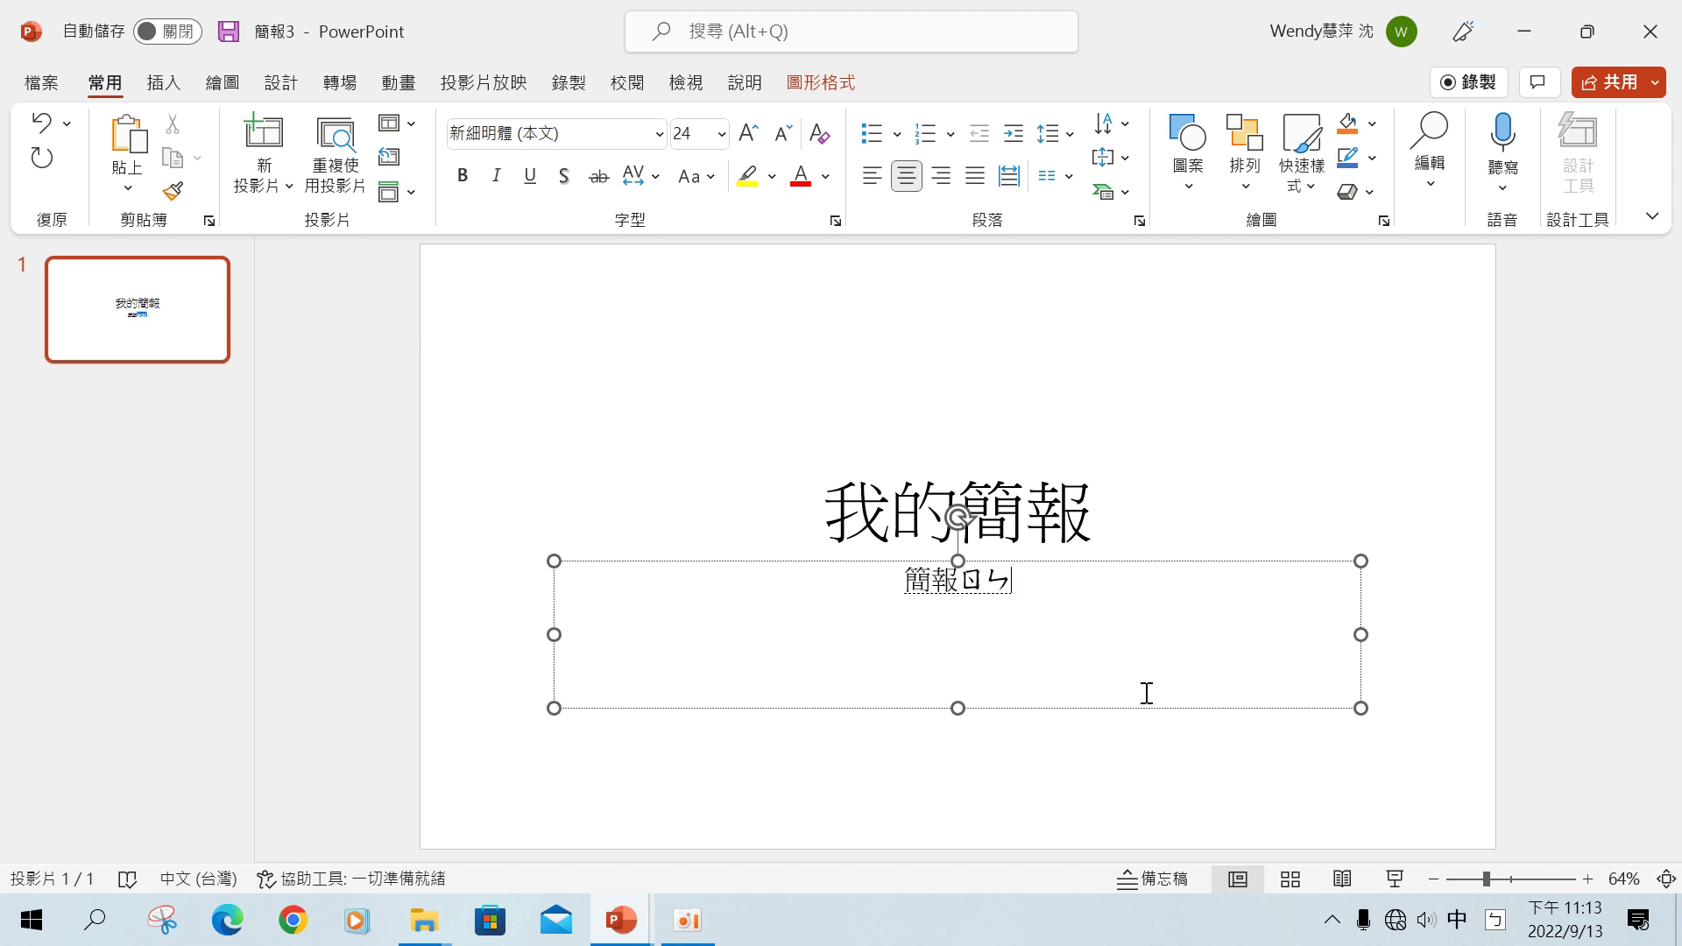
pyautogui.write(':')
pyautogui.press('Return')
pyautogui.write('gp')
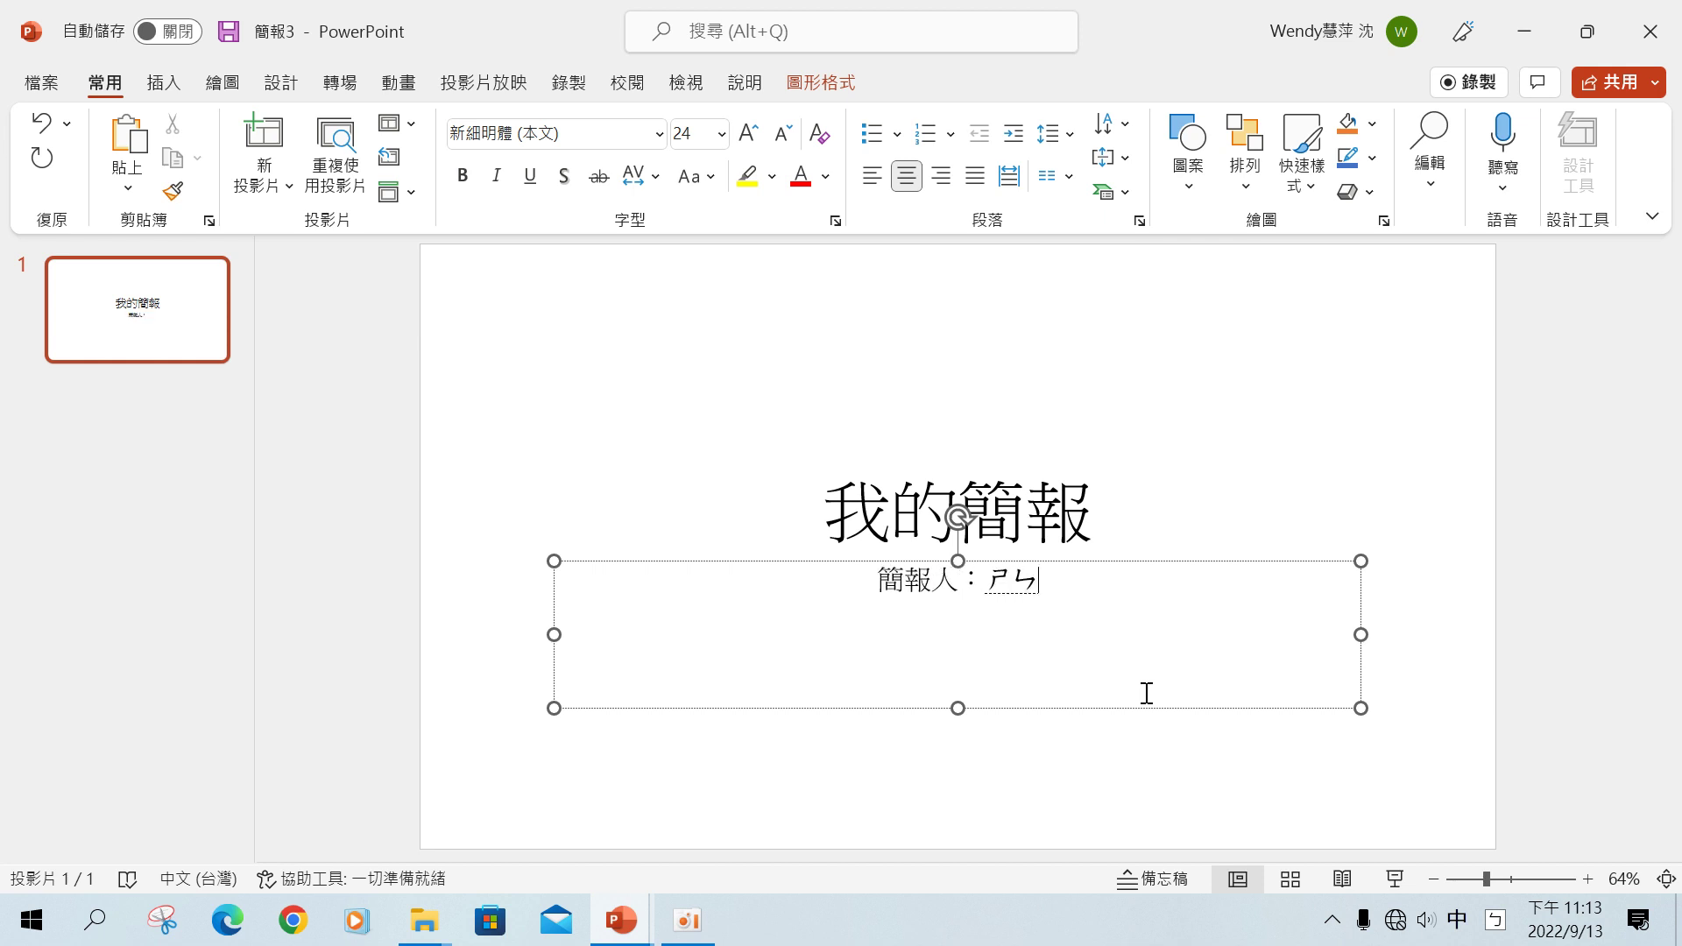
pyautogui.write('3cjo4qu/6')
pyautogui.press('Return')
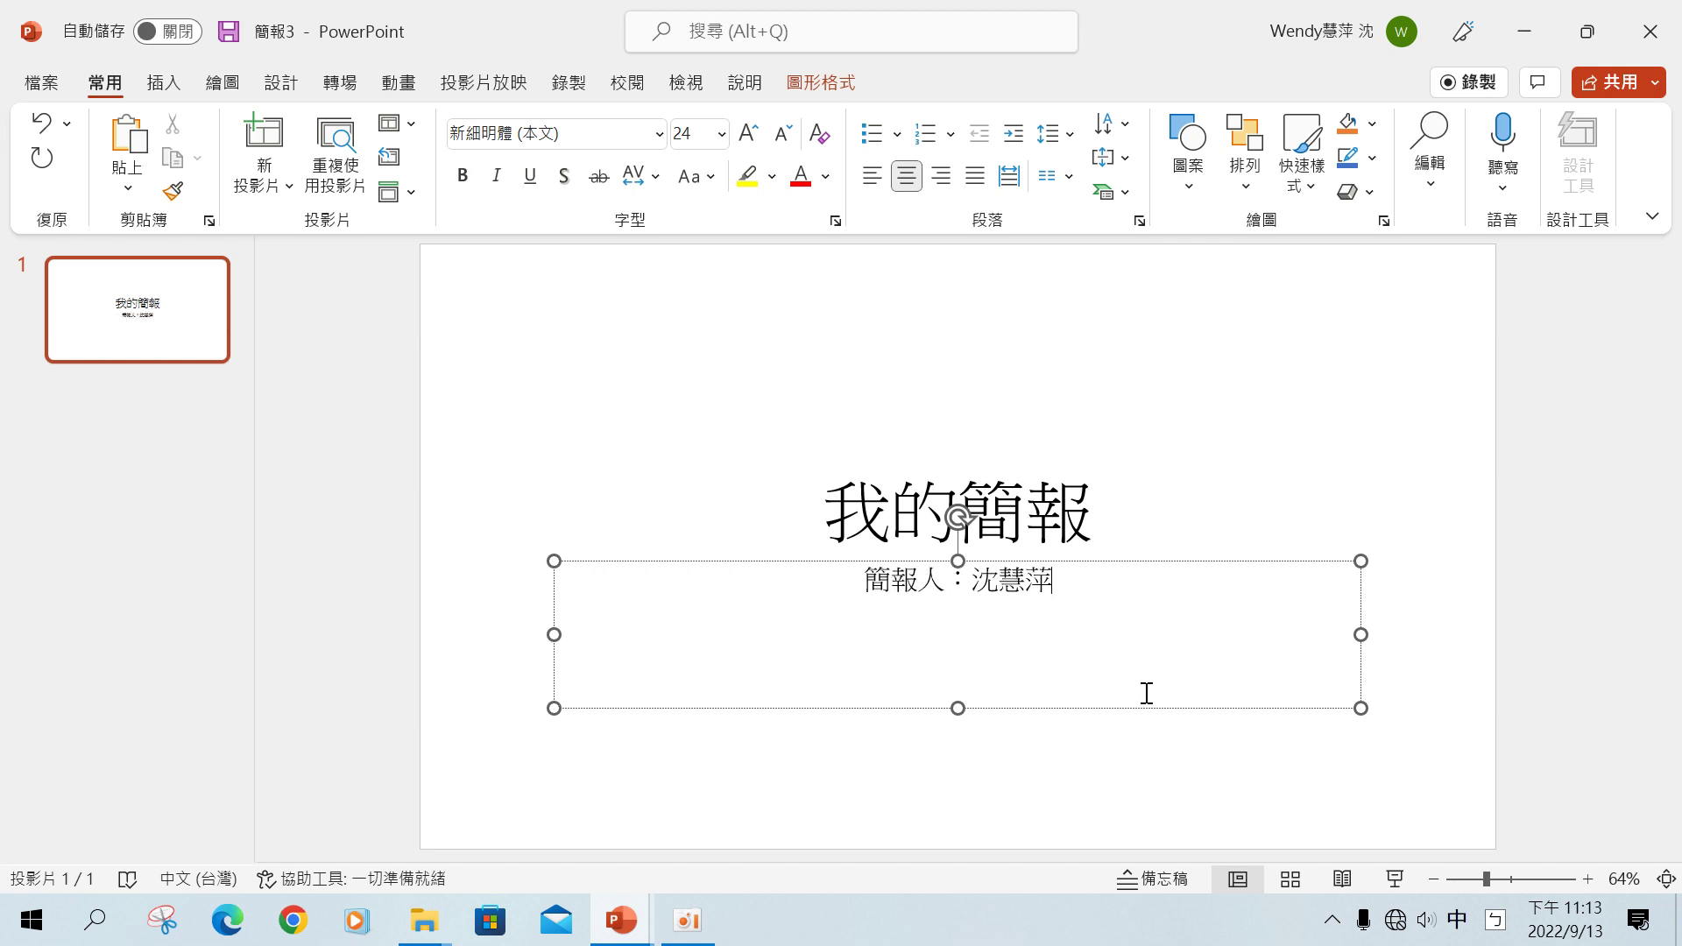
pyautogui.press('Return')
pyautogui.write('2022')
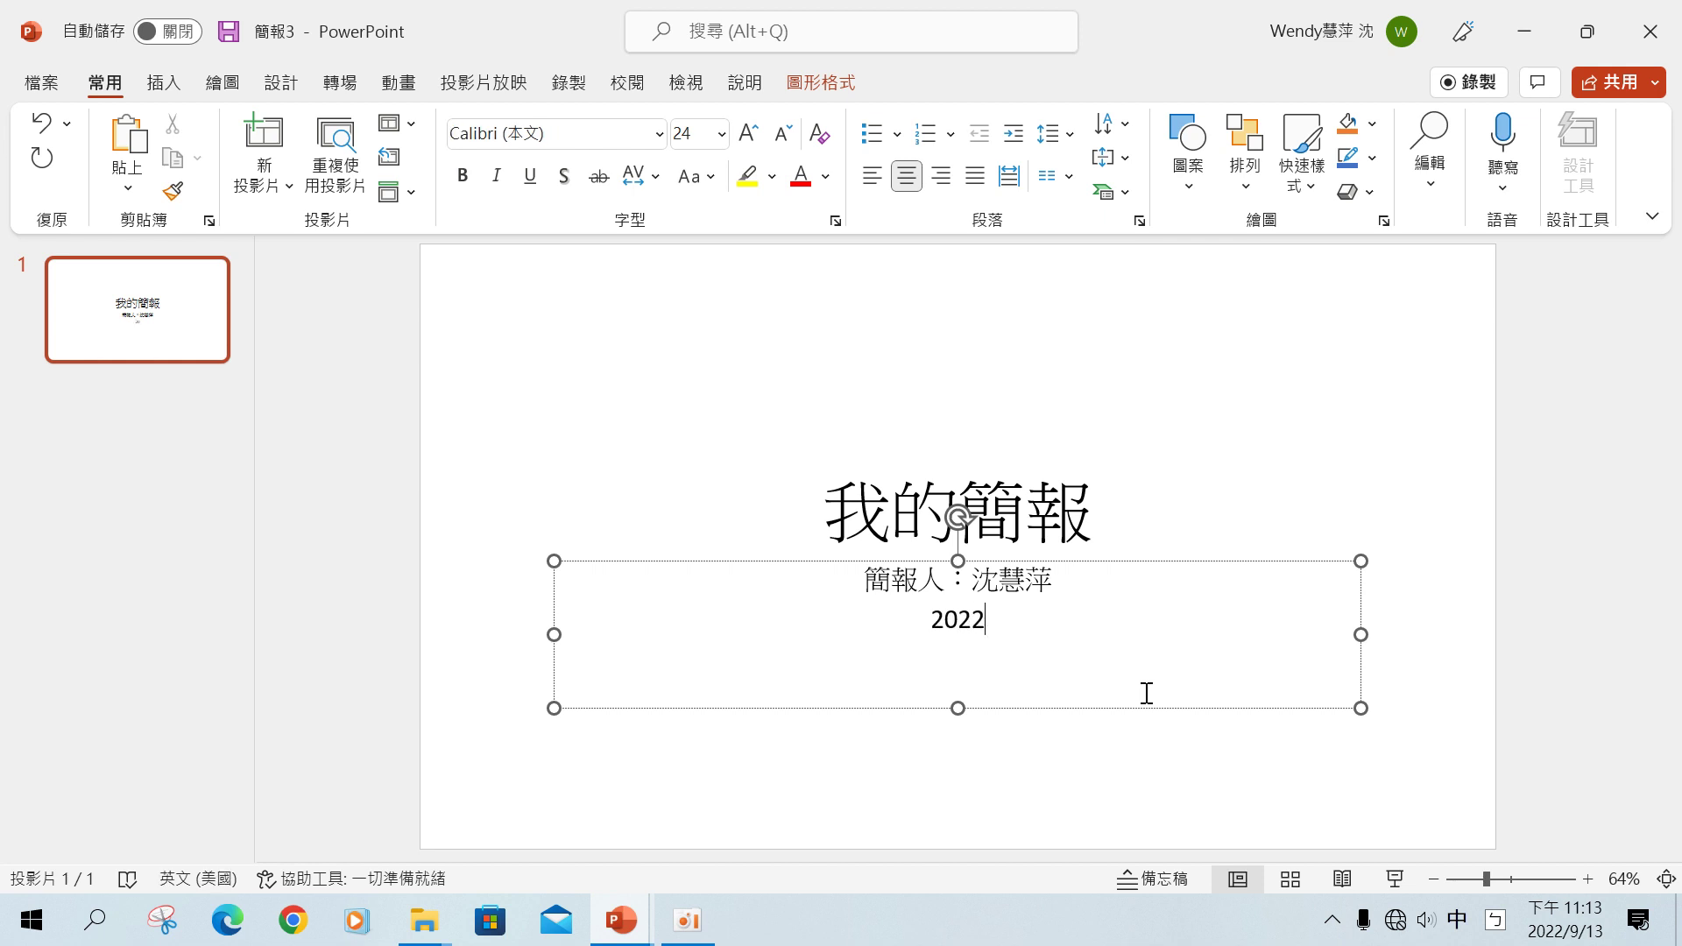
pyautogui.write('.09.')
pyautogui.write('13')
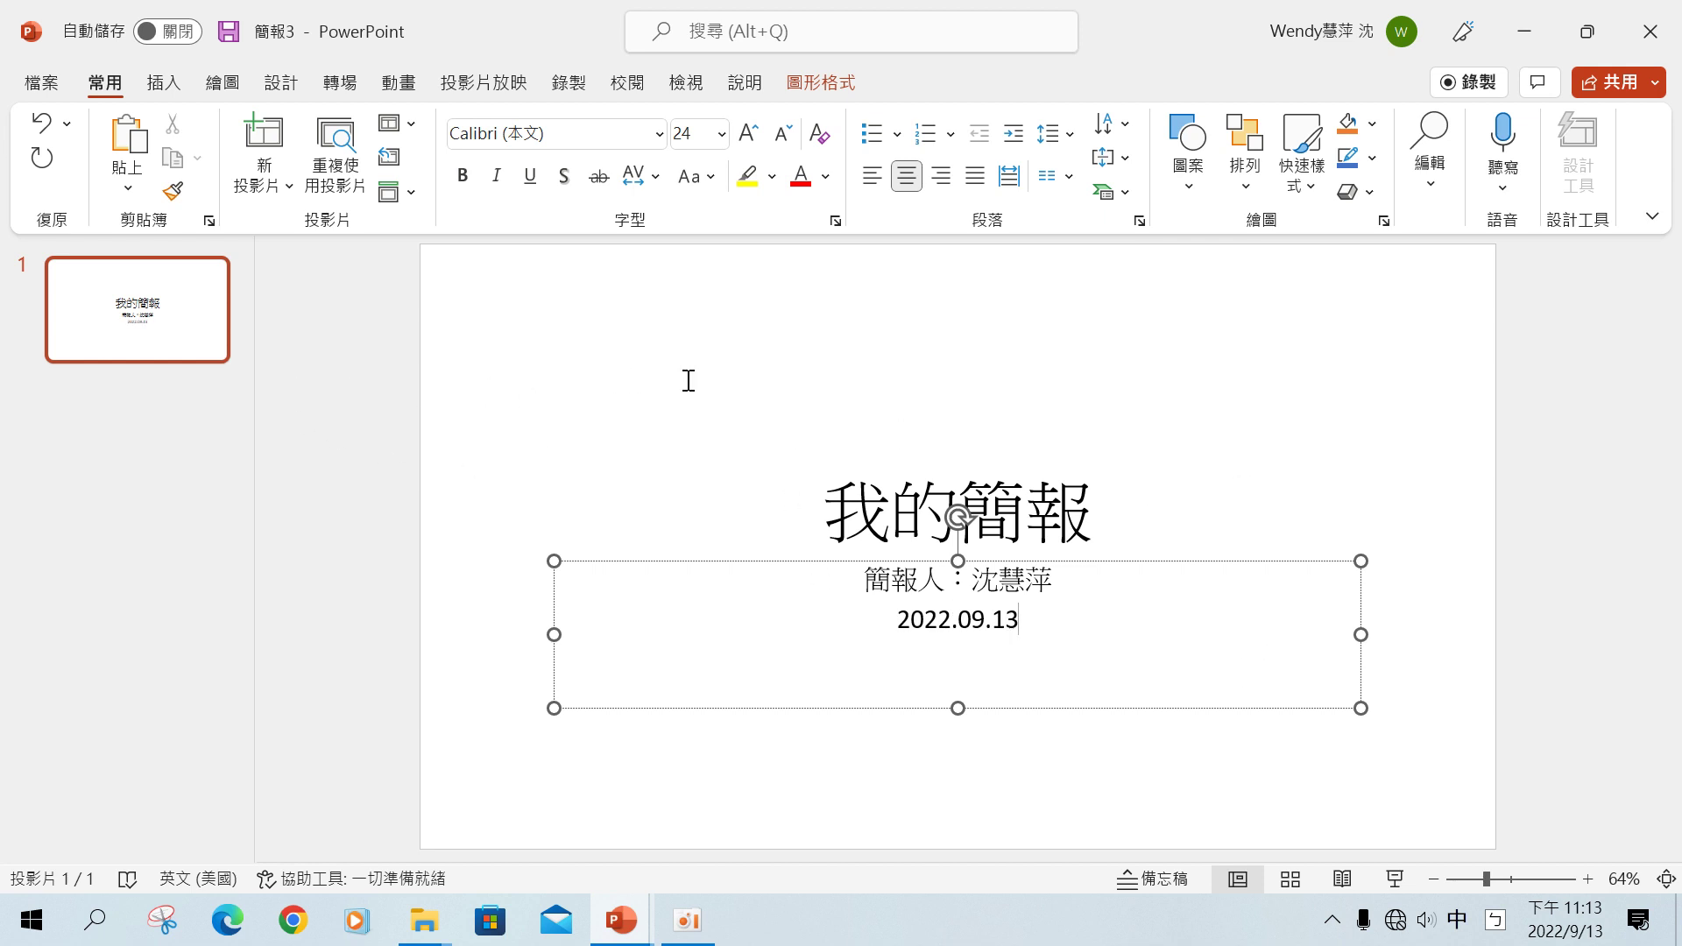
pyautogui.click(1042, 507)
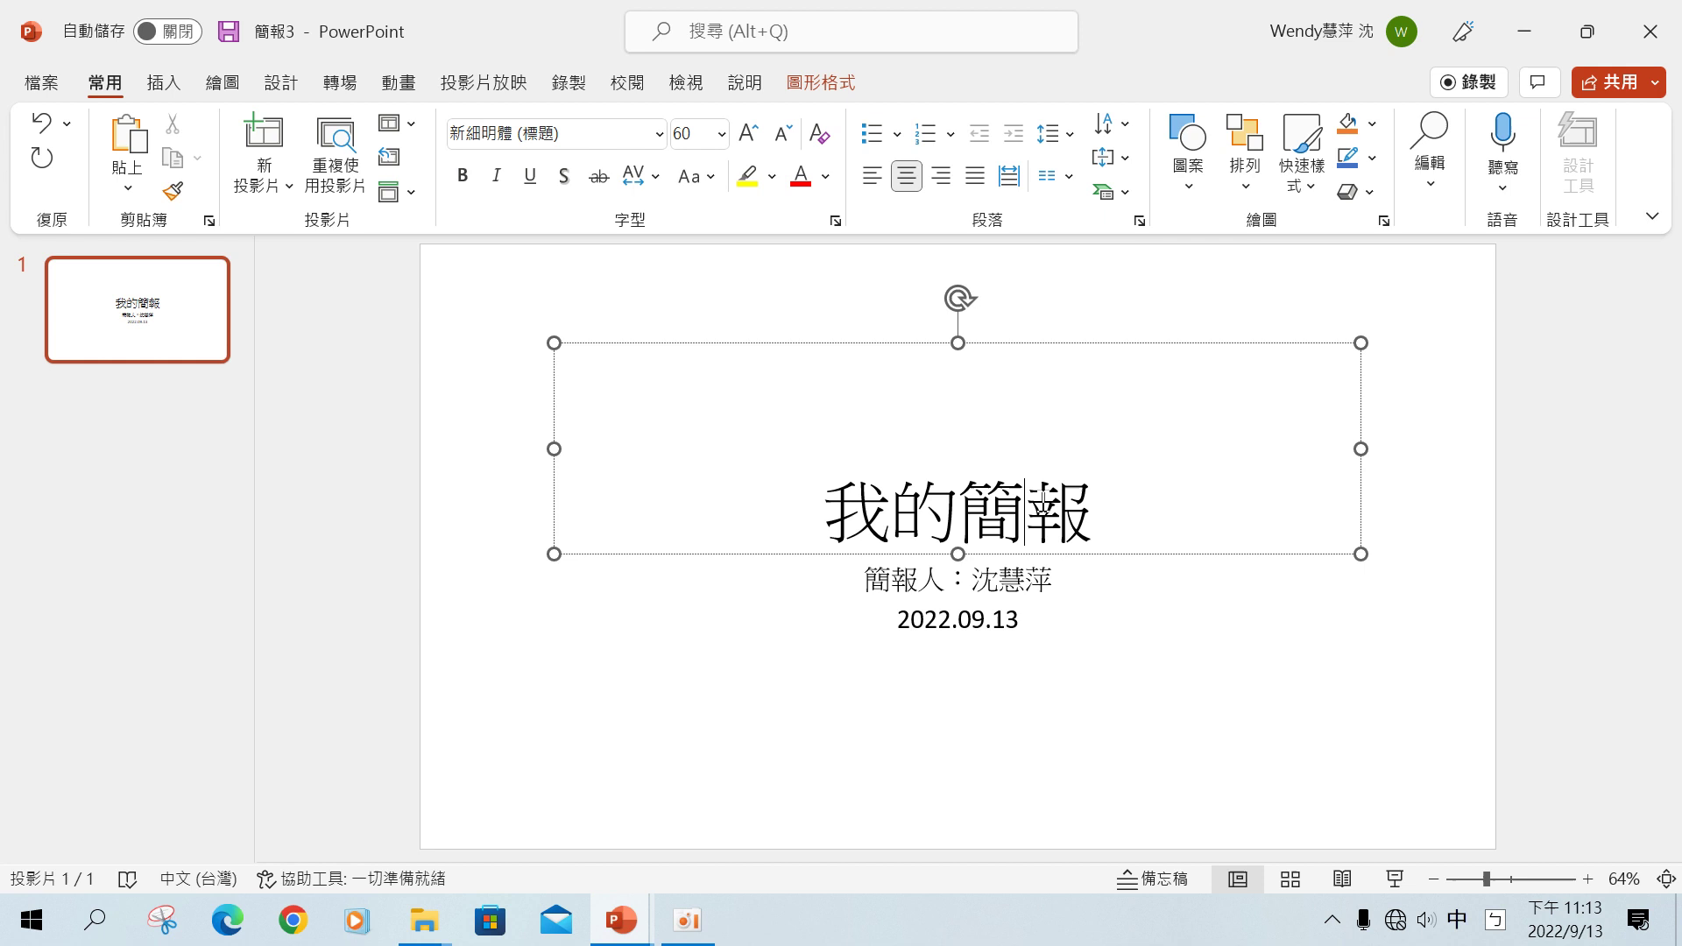
pyautogui.click(1010, 619)
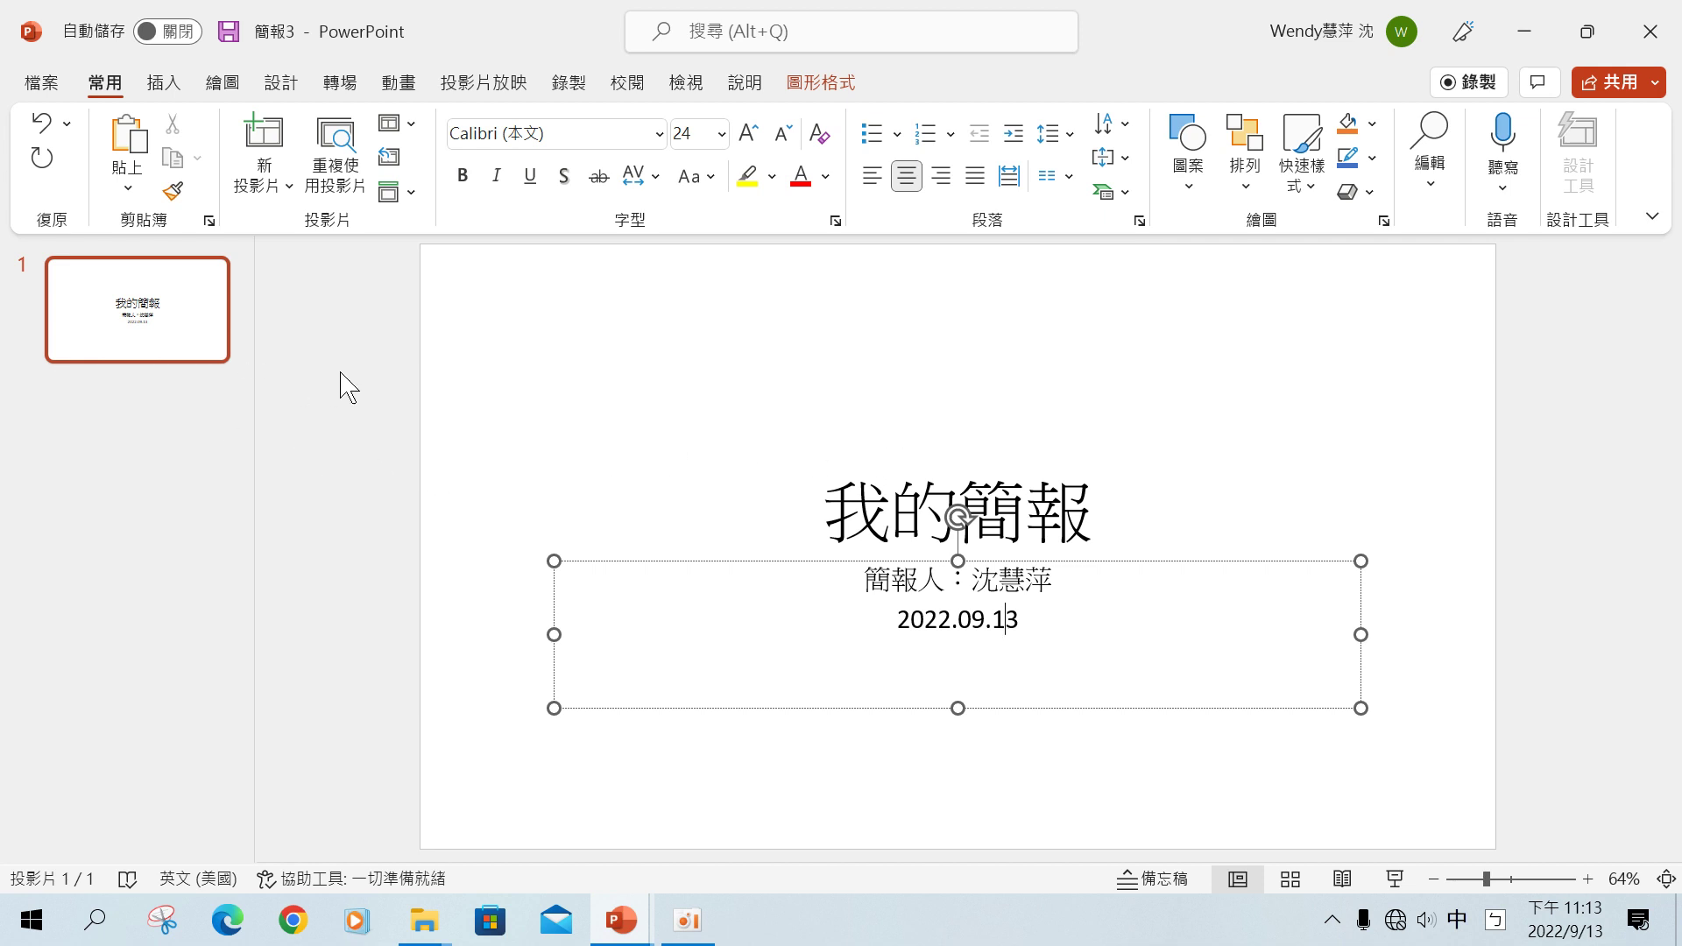
pyautogui.click(112, 350)
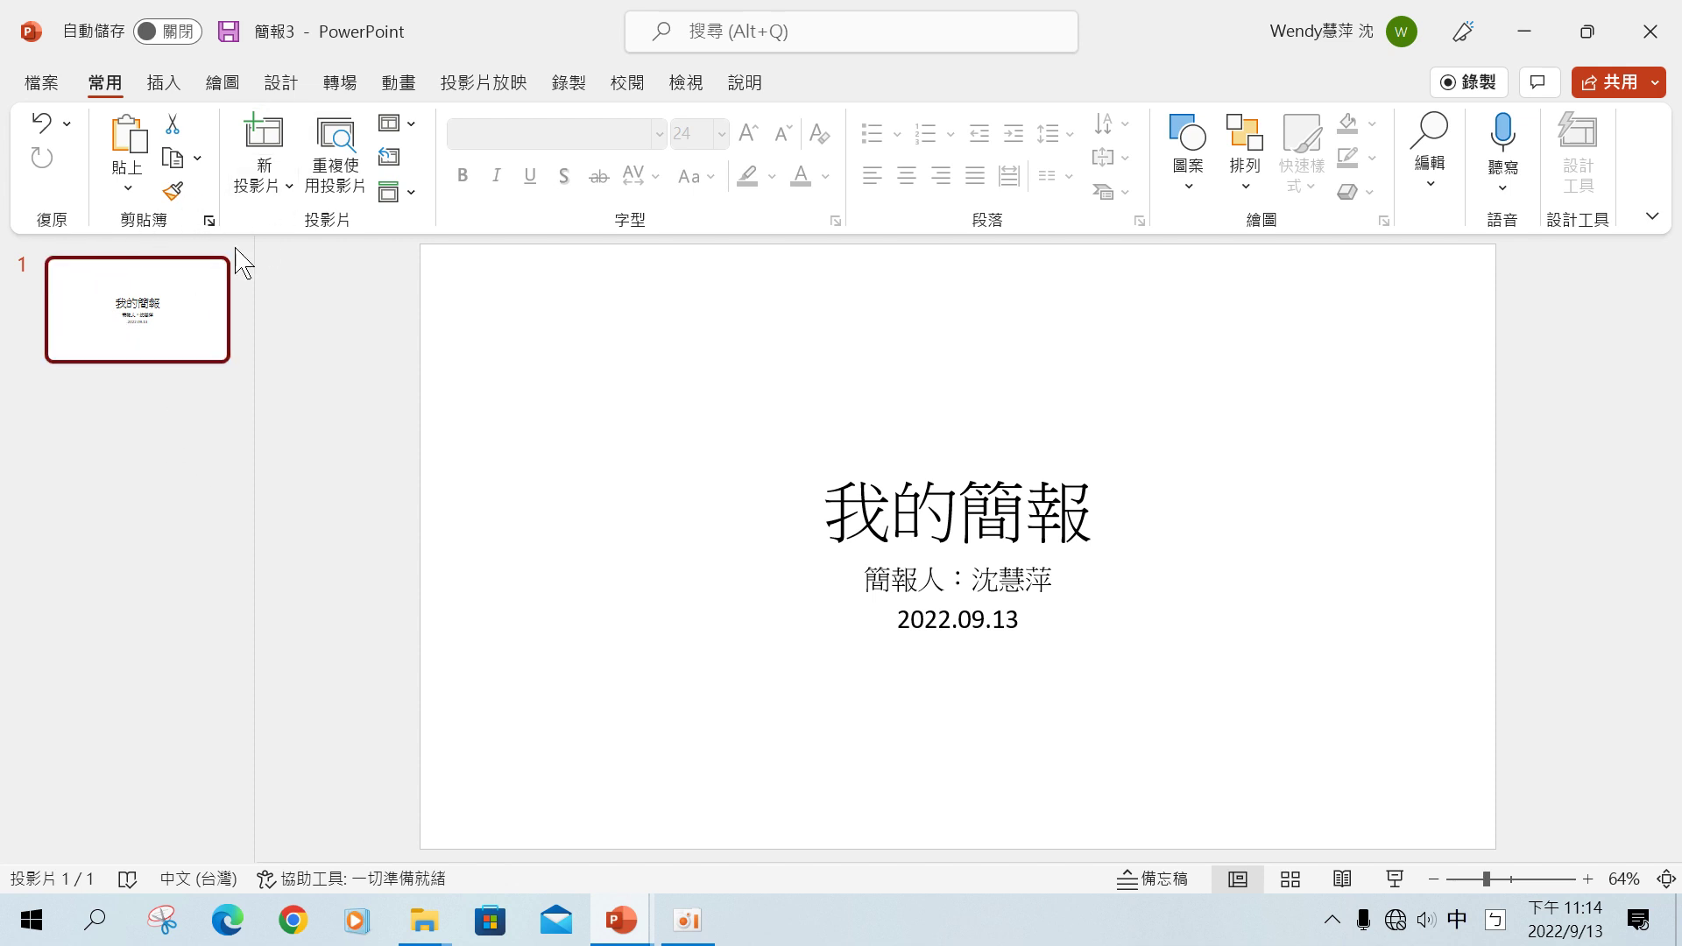
# Add a second slide using the 標題及內容 layout.
pyautogui.click(415, 133)
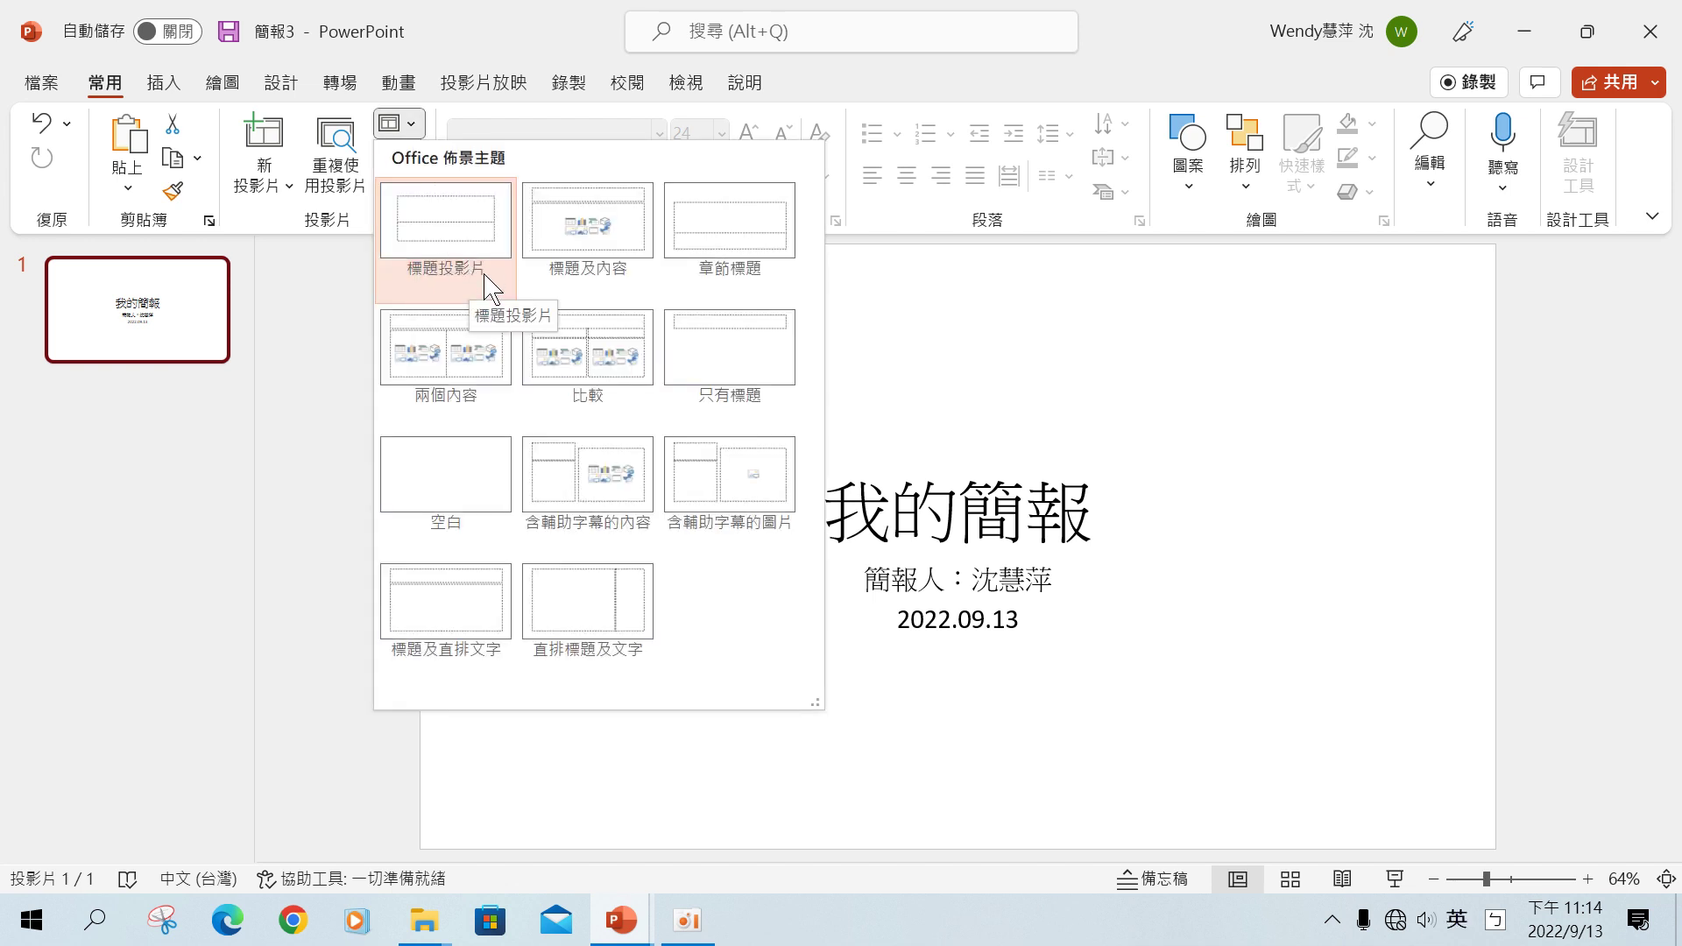
pyautogui.click(506, 44)
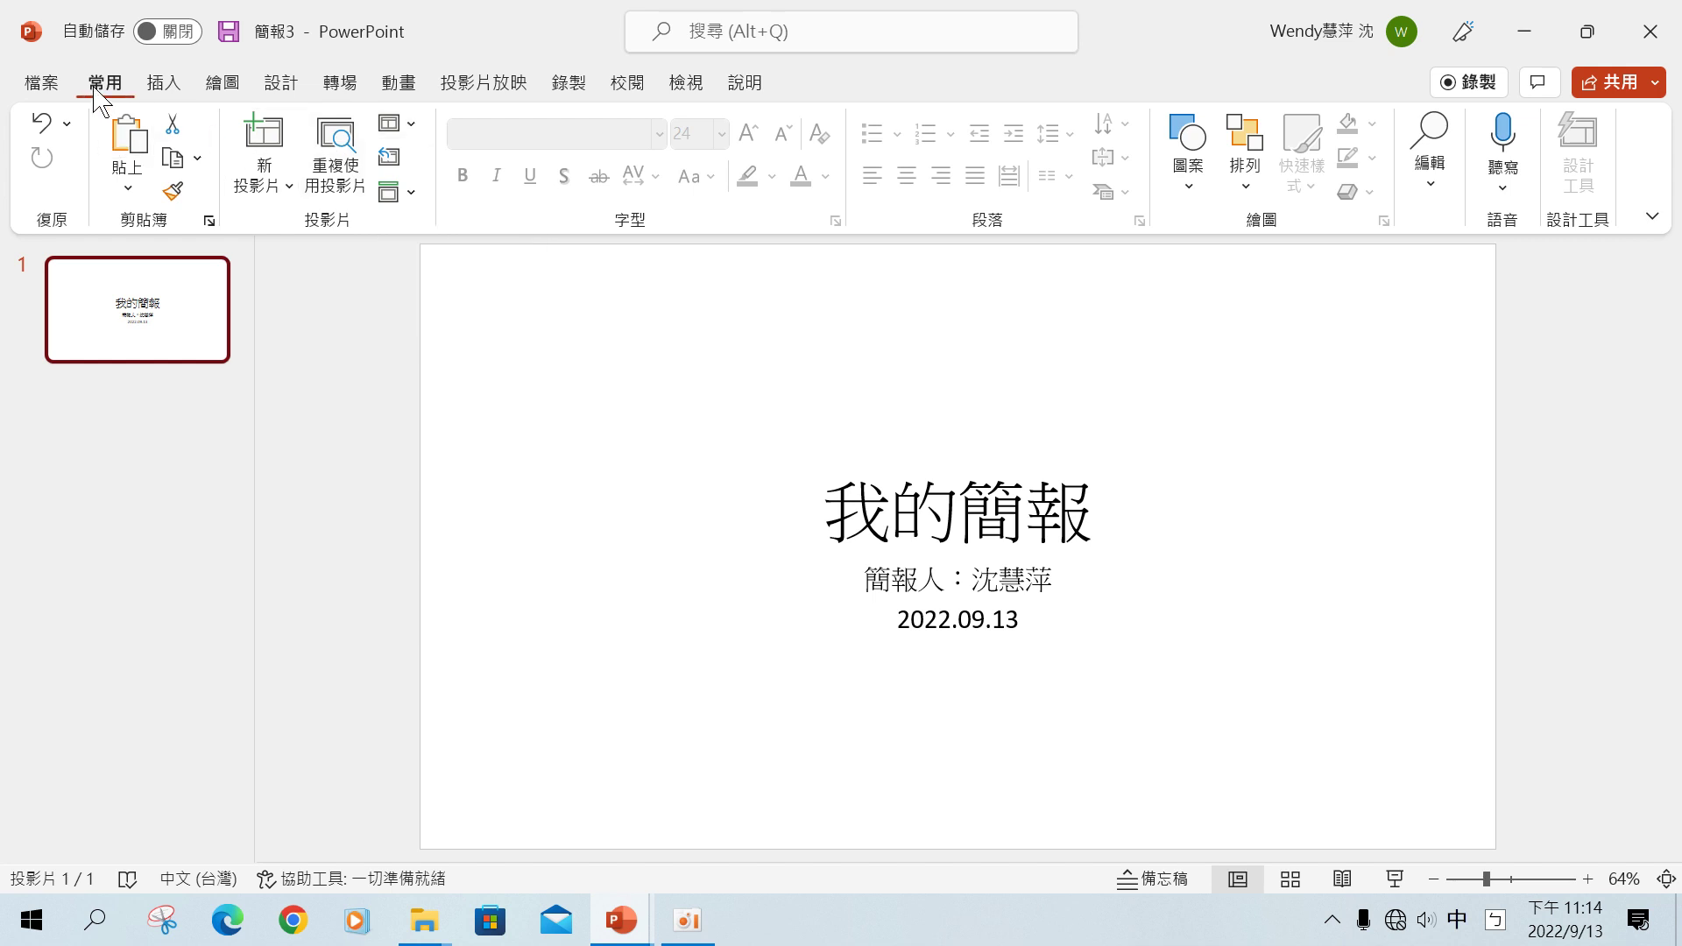
pyautogui.click(290, 188)
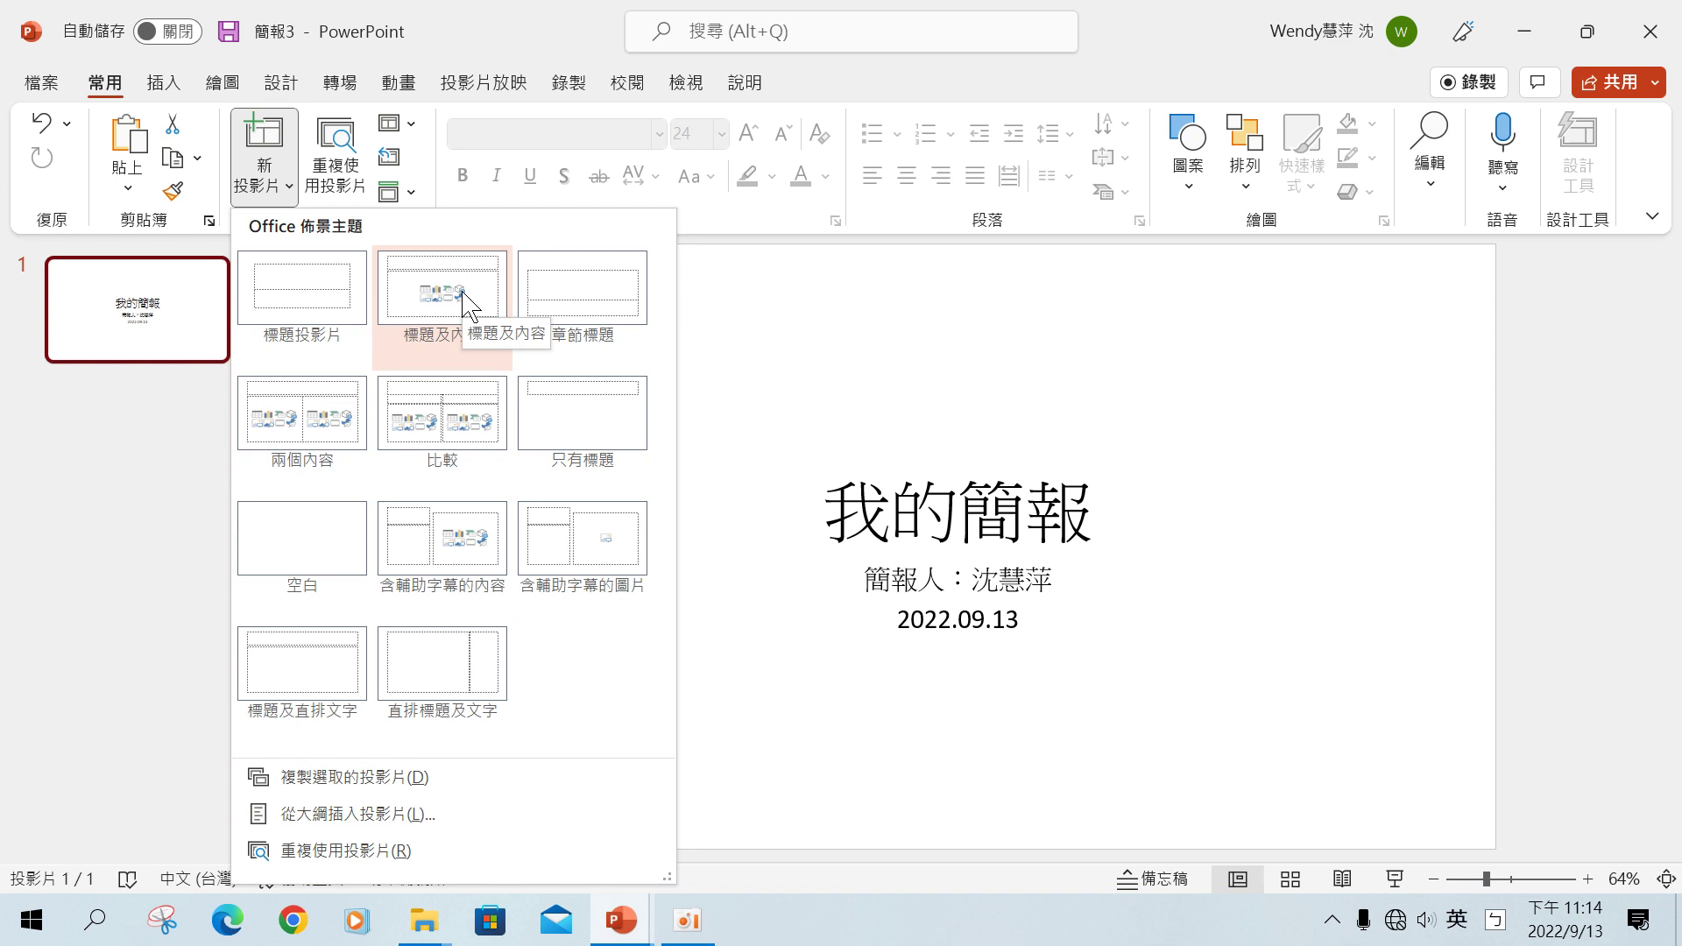
pyautogui.click(438, 306)
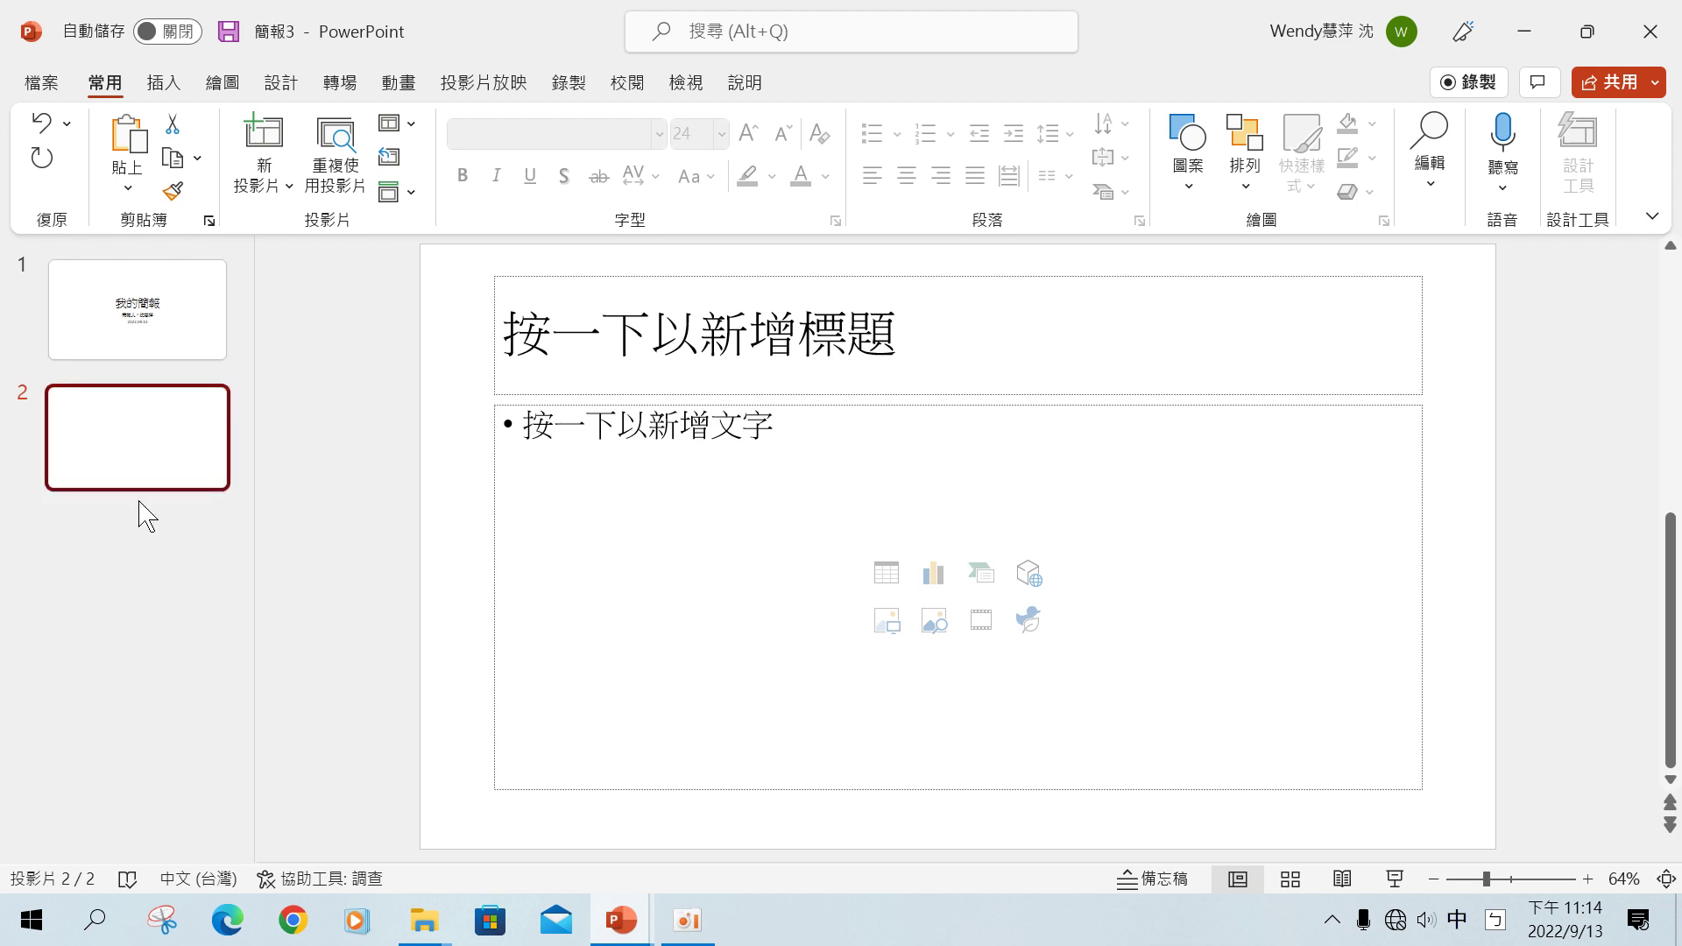
# Add a third title-and-content slide after slide 2 with the New Slide button.
pyautogui.click(288, 196)
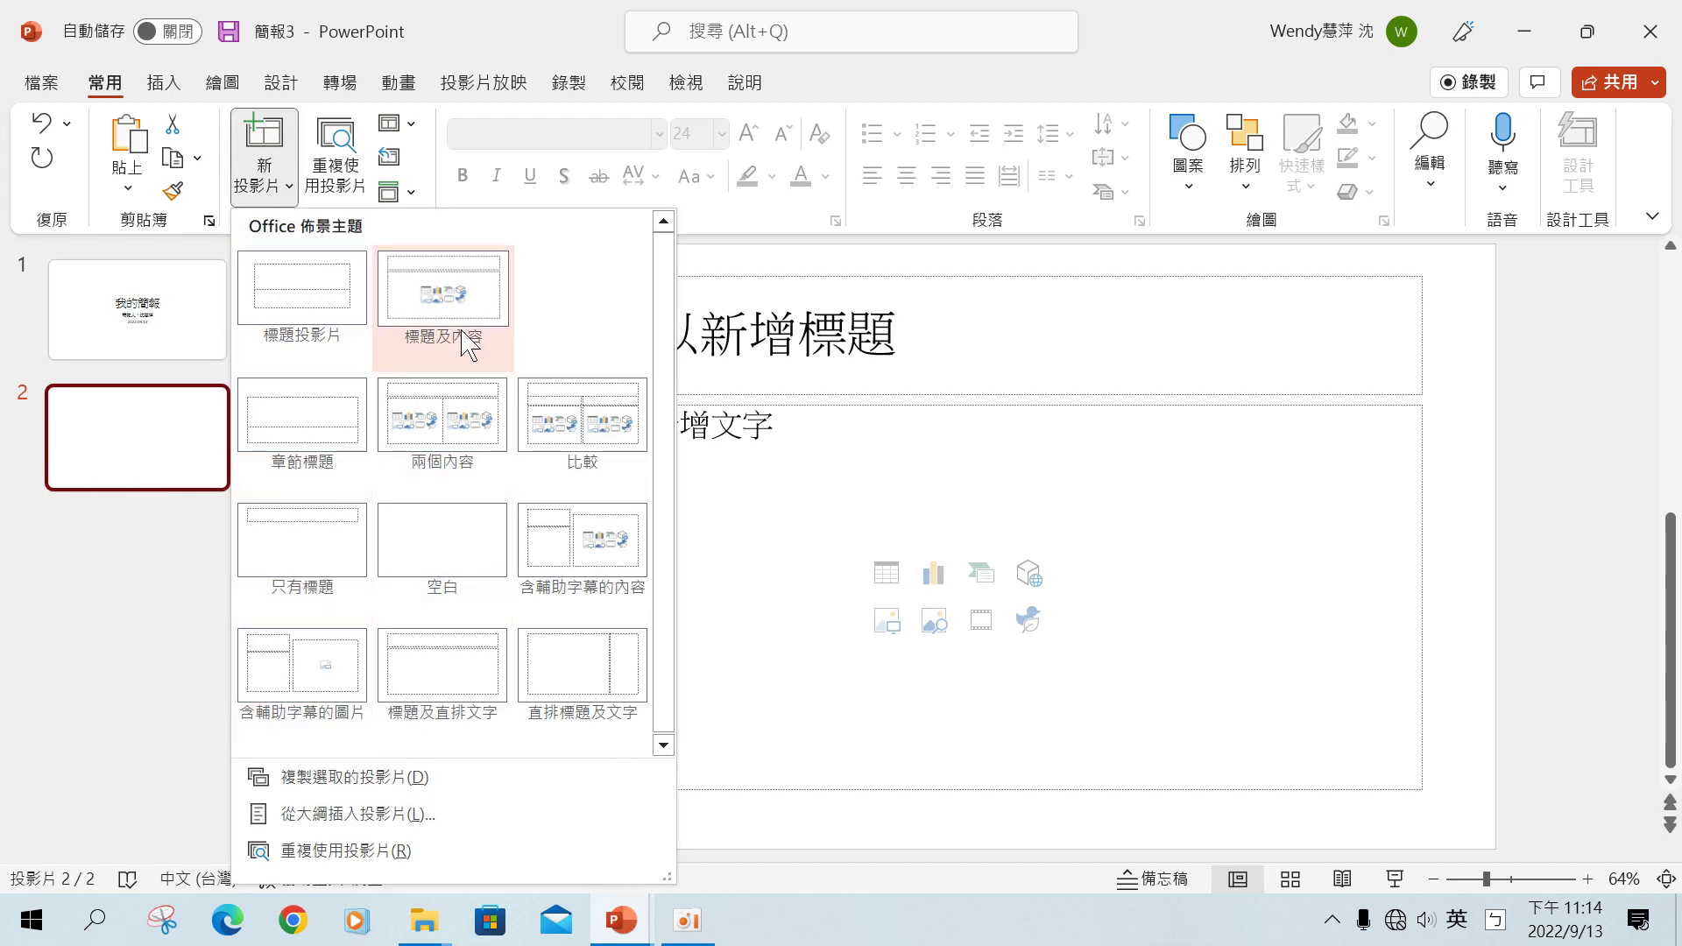
pyautogui.click(532, 49)
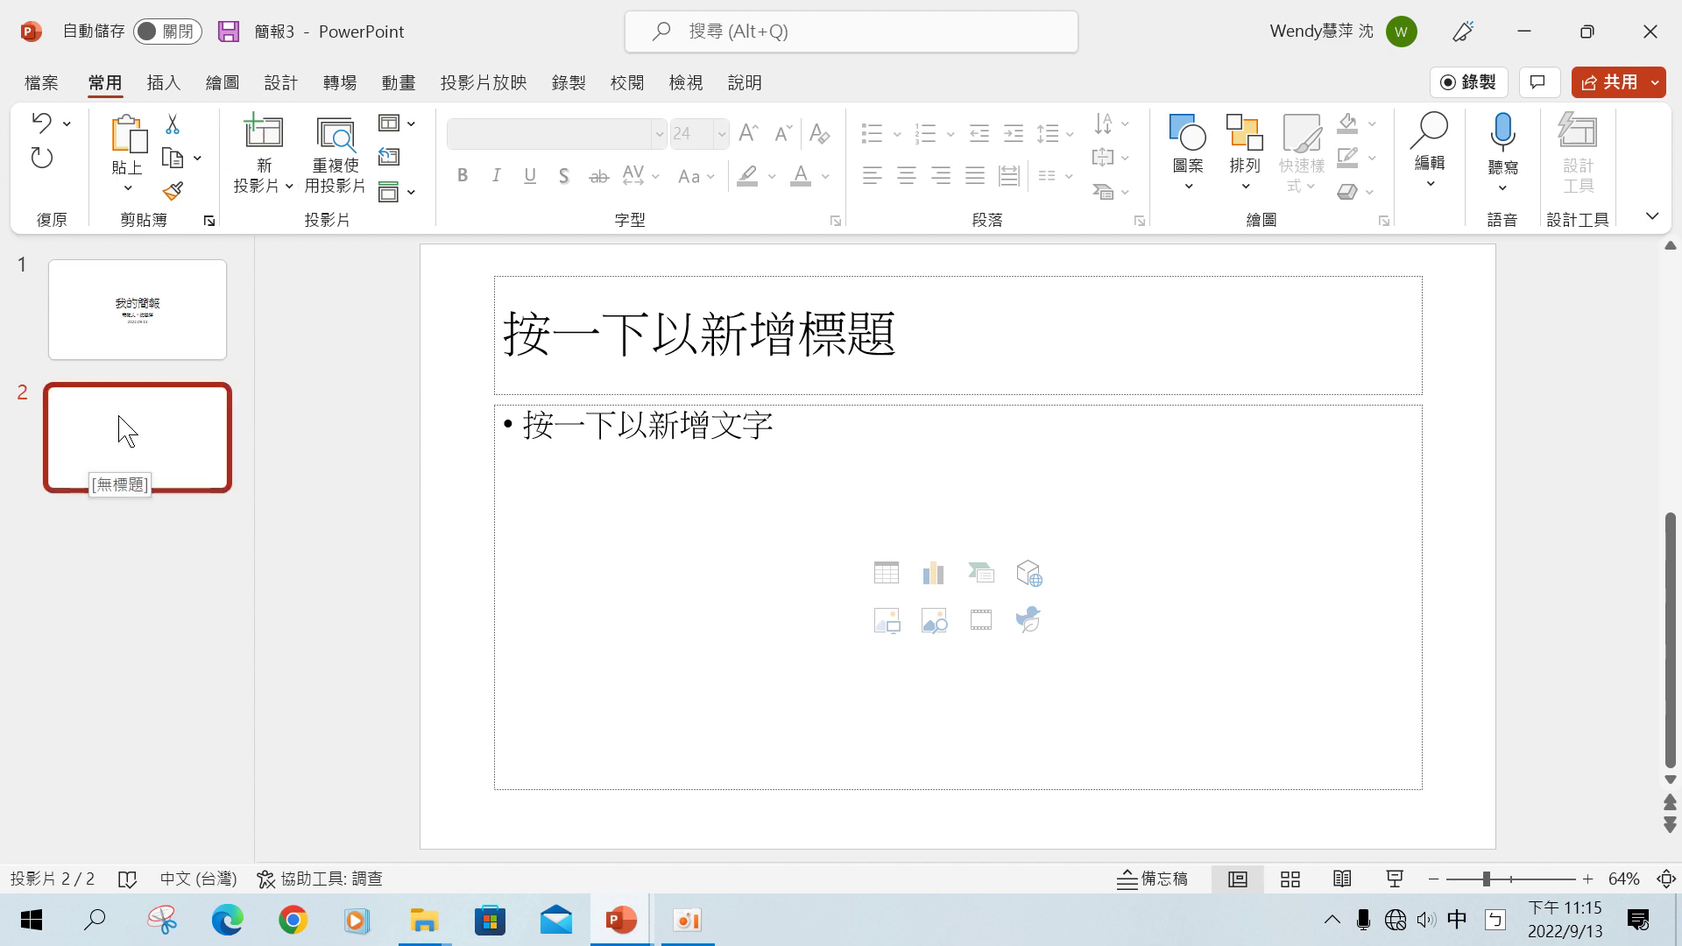
pyautogui.click(267, 136)
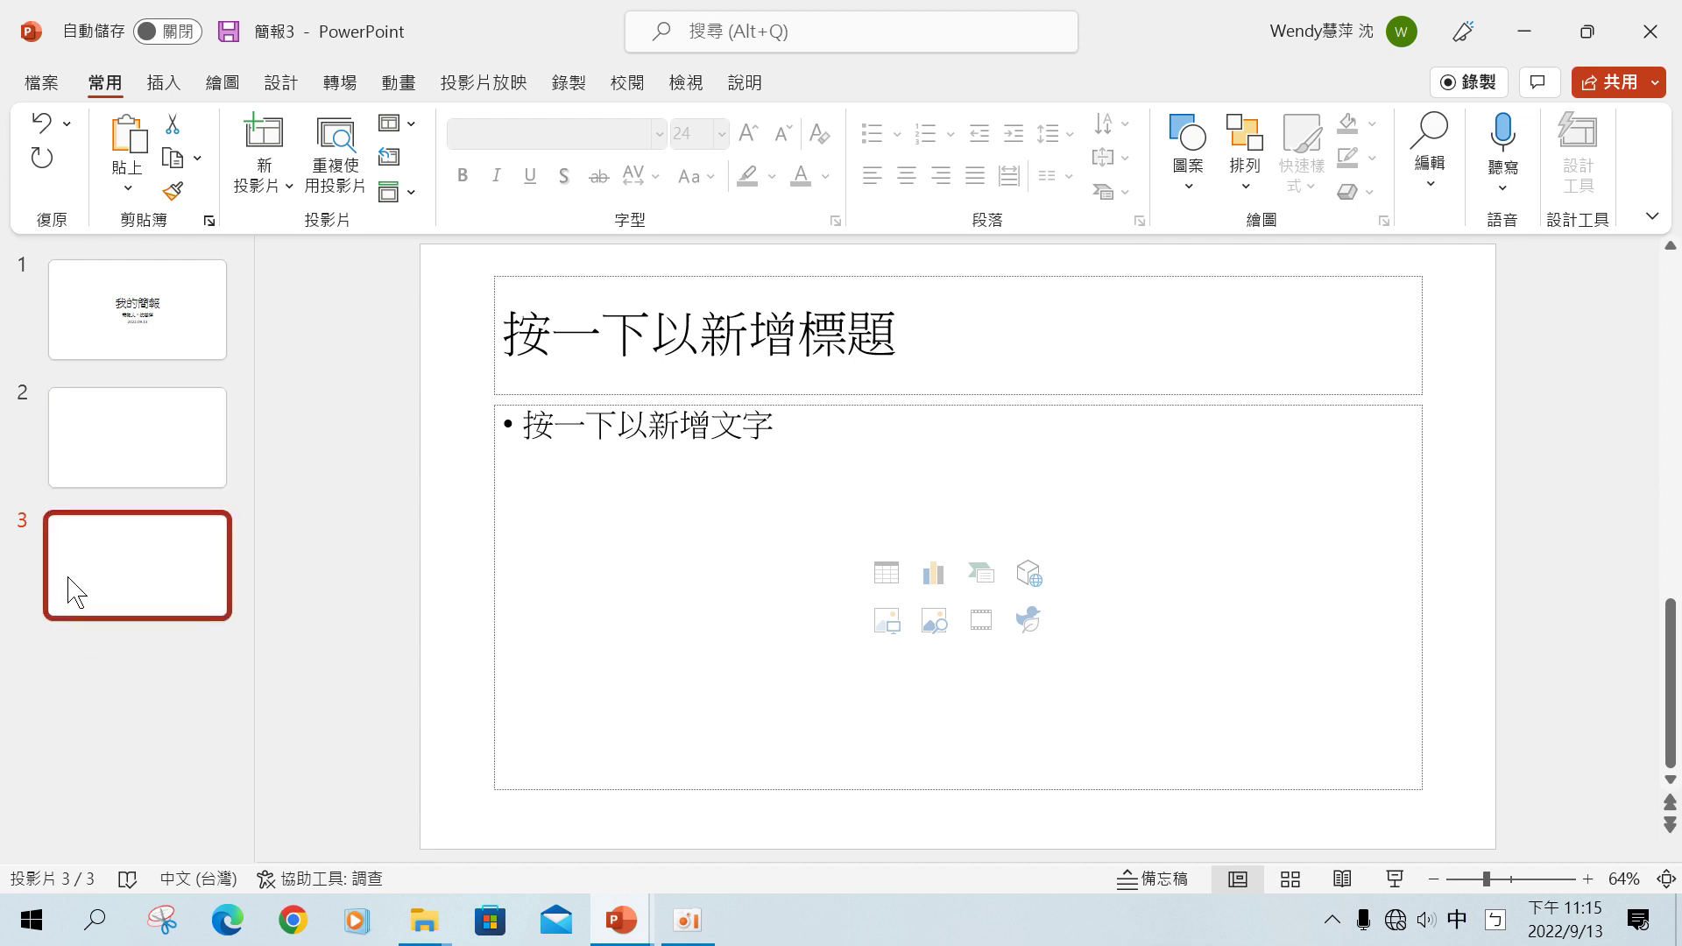
# Add blank slides 4 and 5, then a 只有標題 slide as slide 6.
pyautogui.click(279, 186)
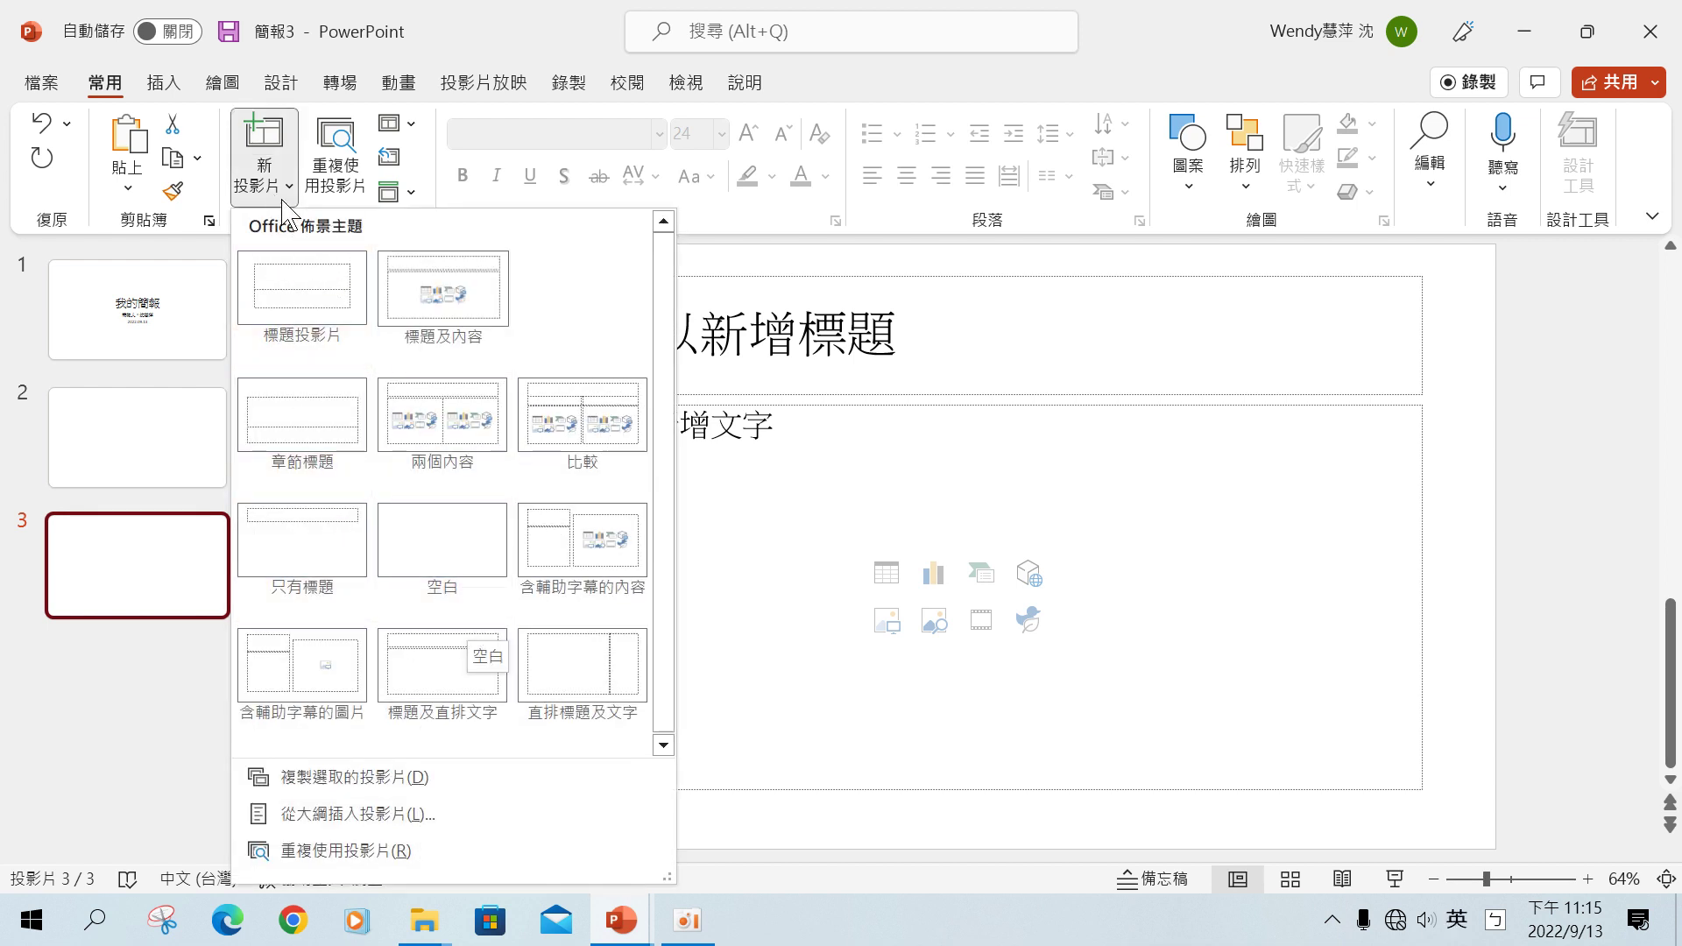
pyautogui.click(452, 571)
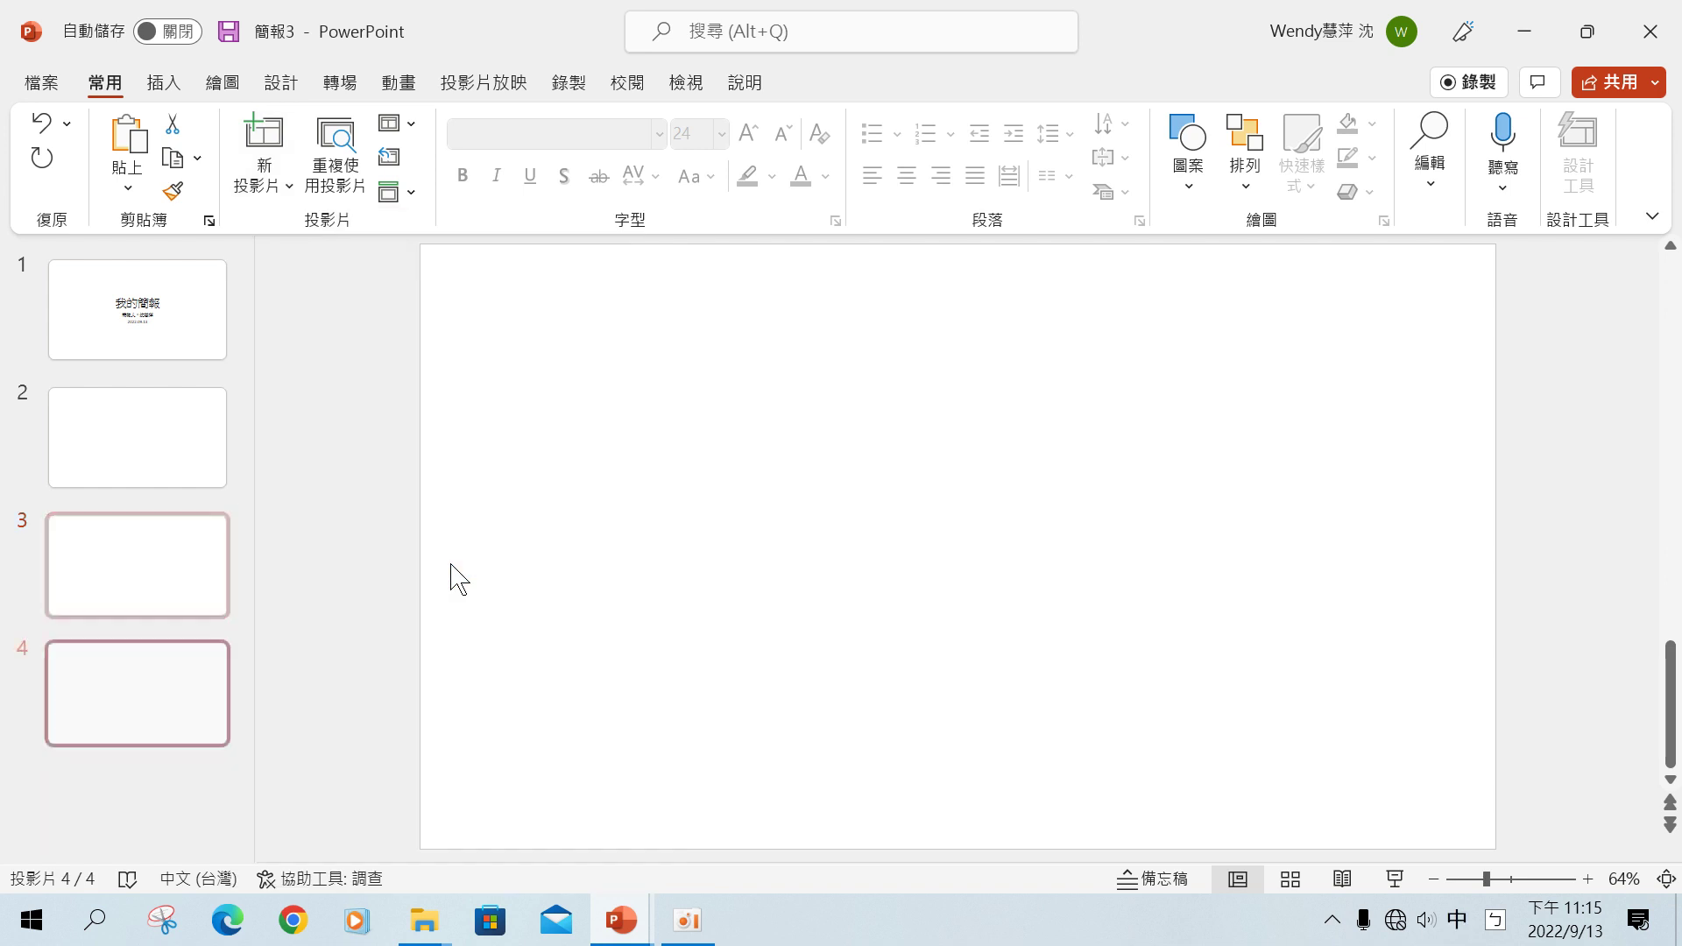
pyautogui.click(140, 727)
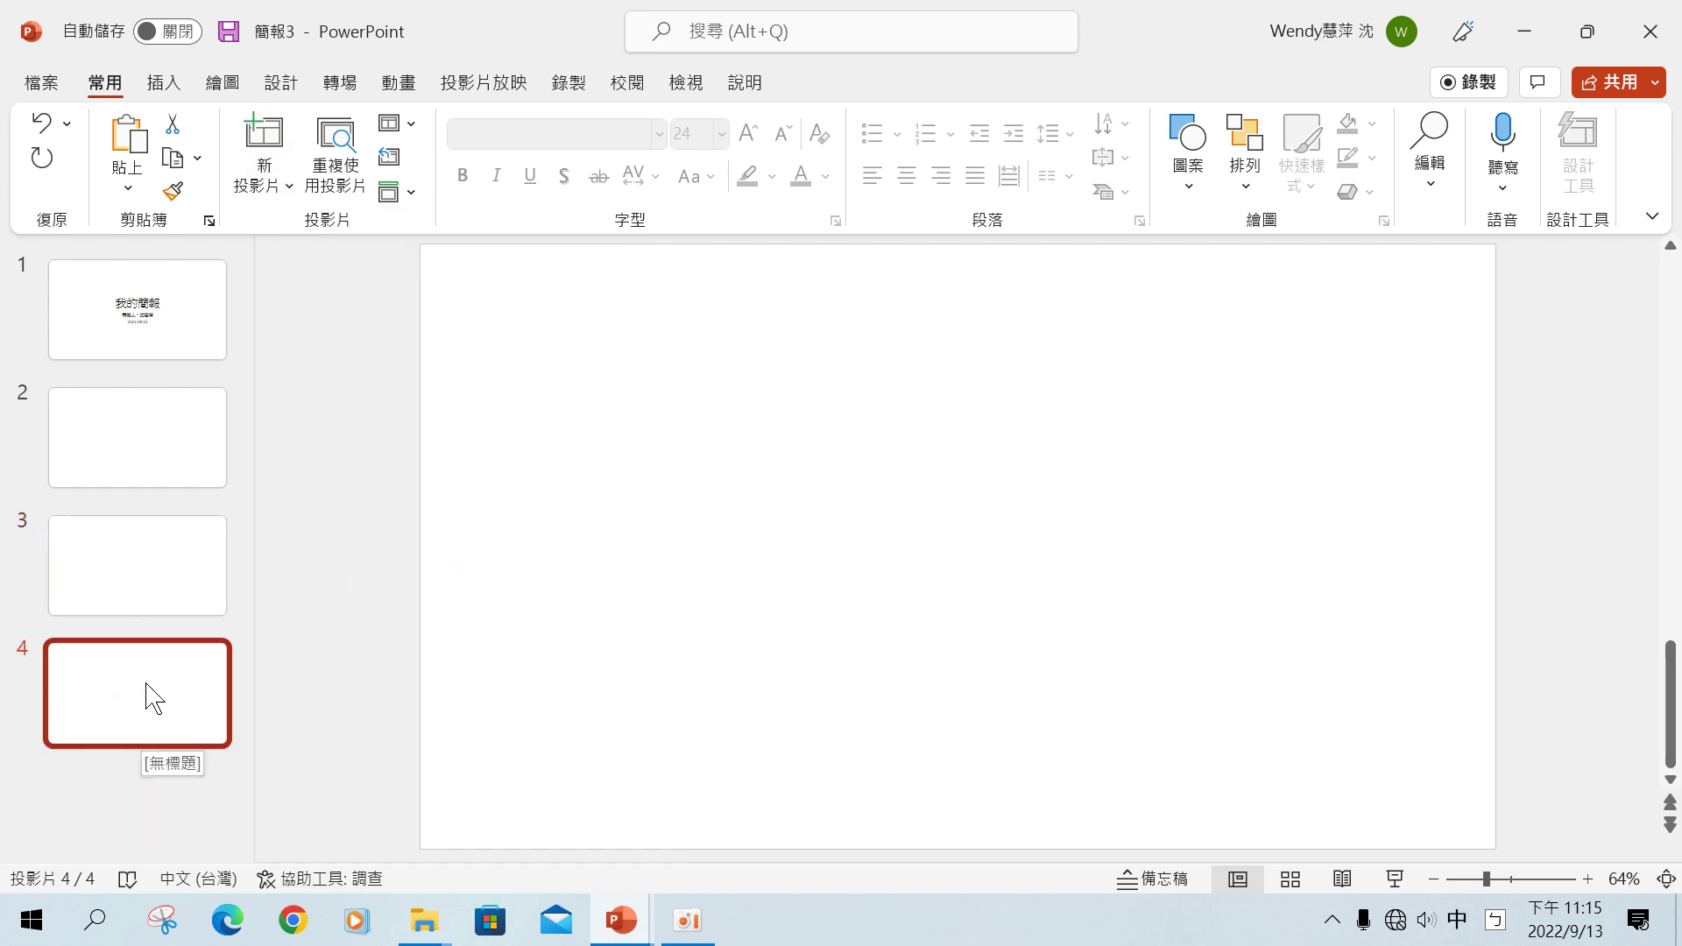
pyautogui.click(262, 143)
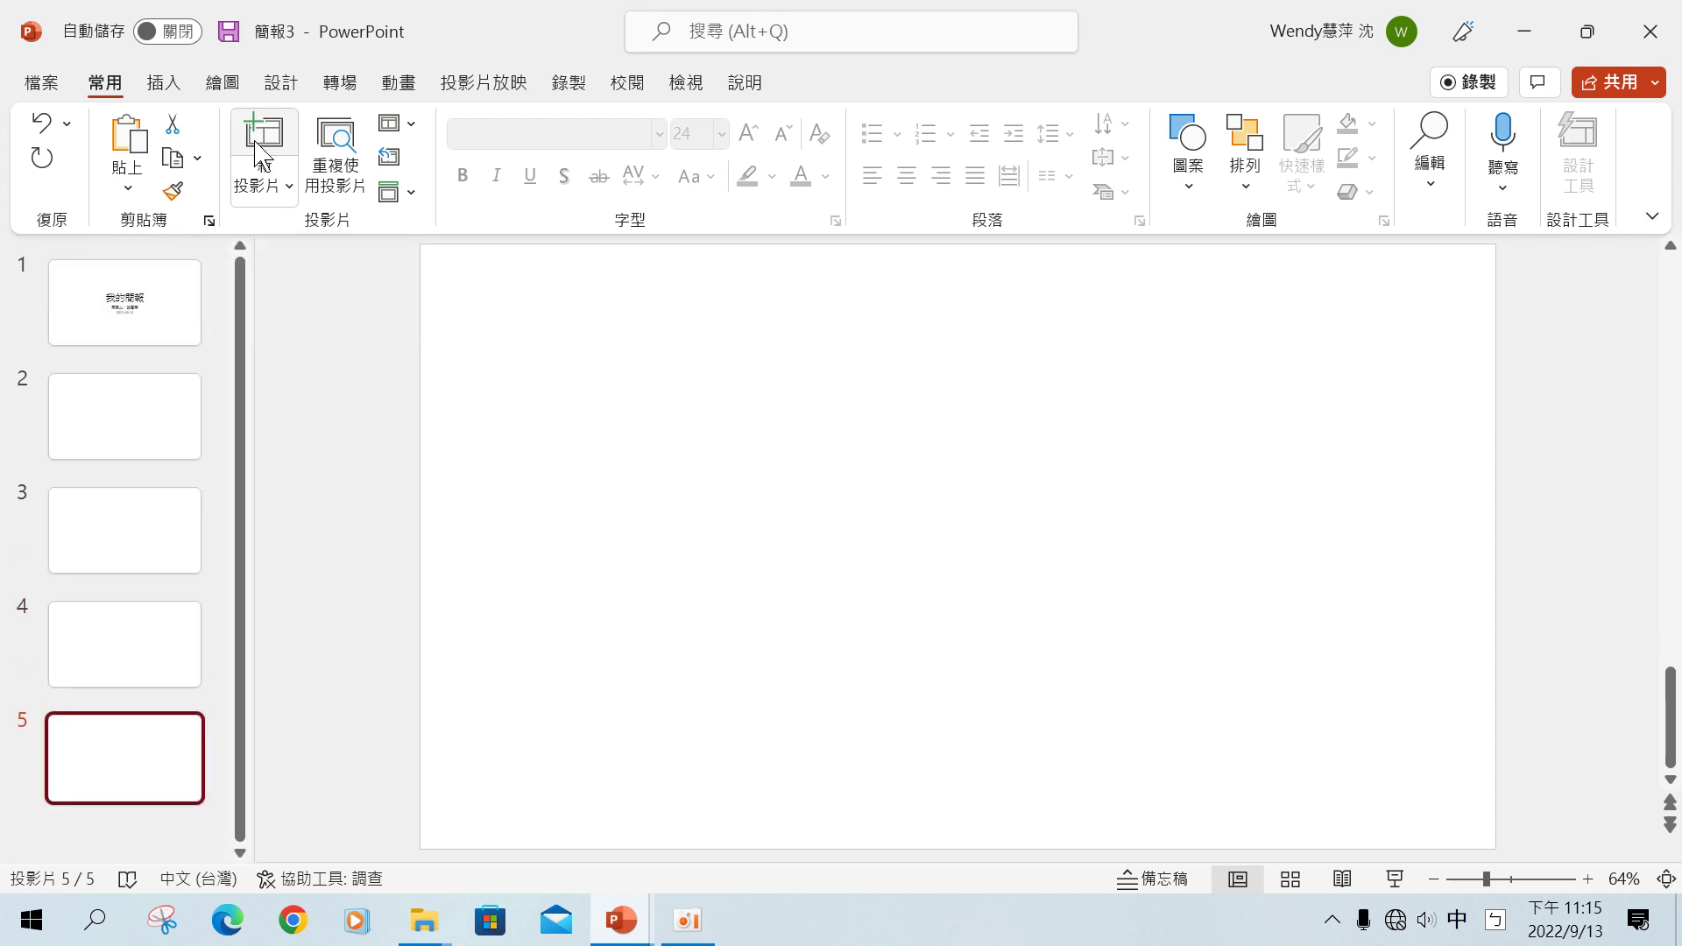
pyautogui.click(267, 188)
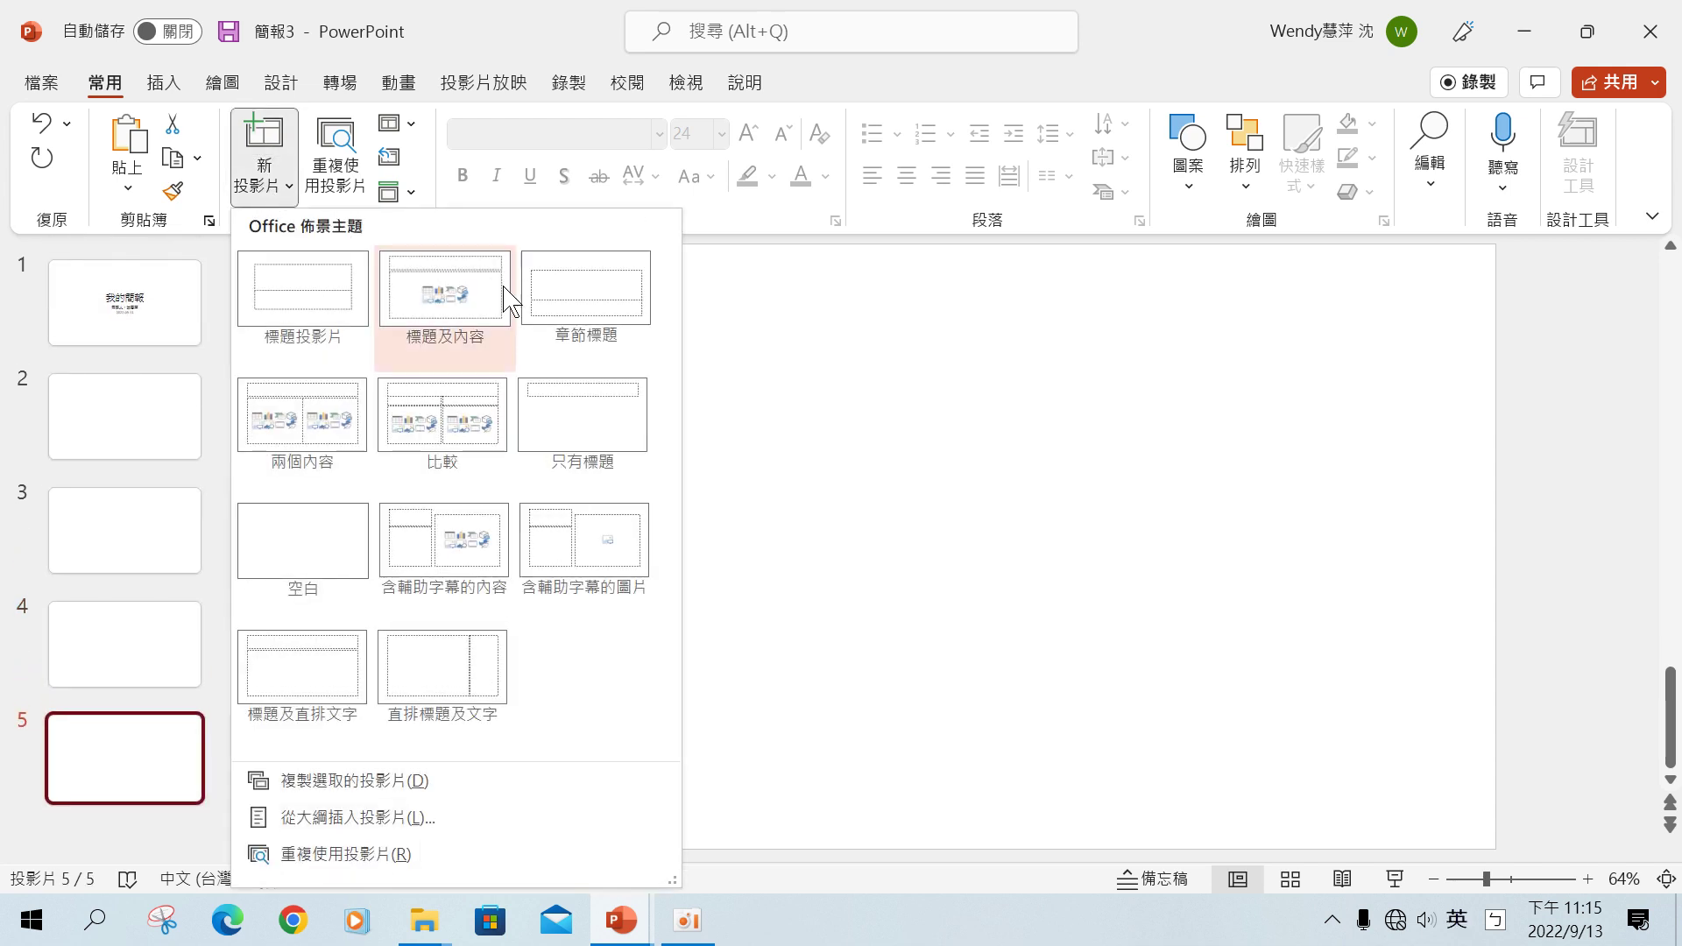
pyautogui.click(585, 440)
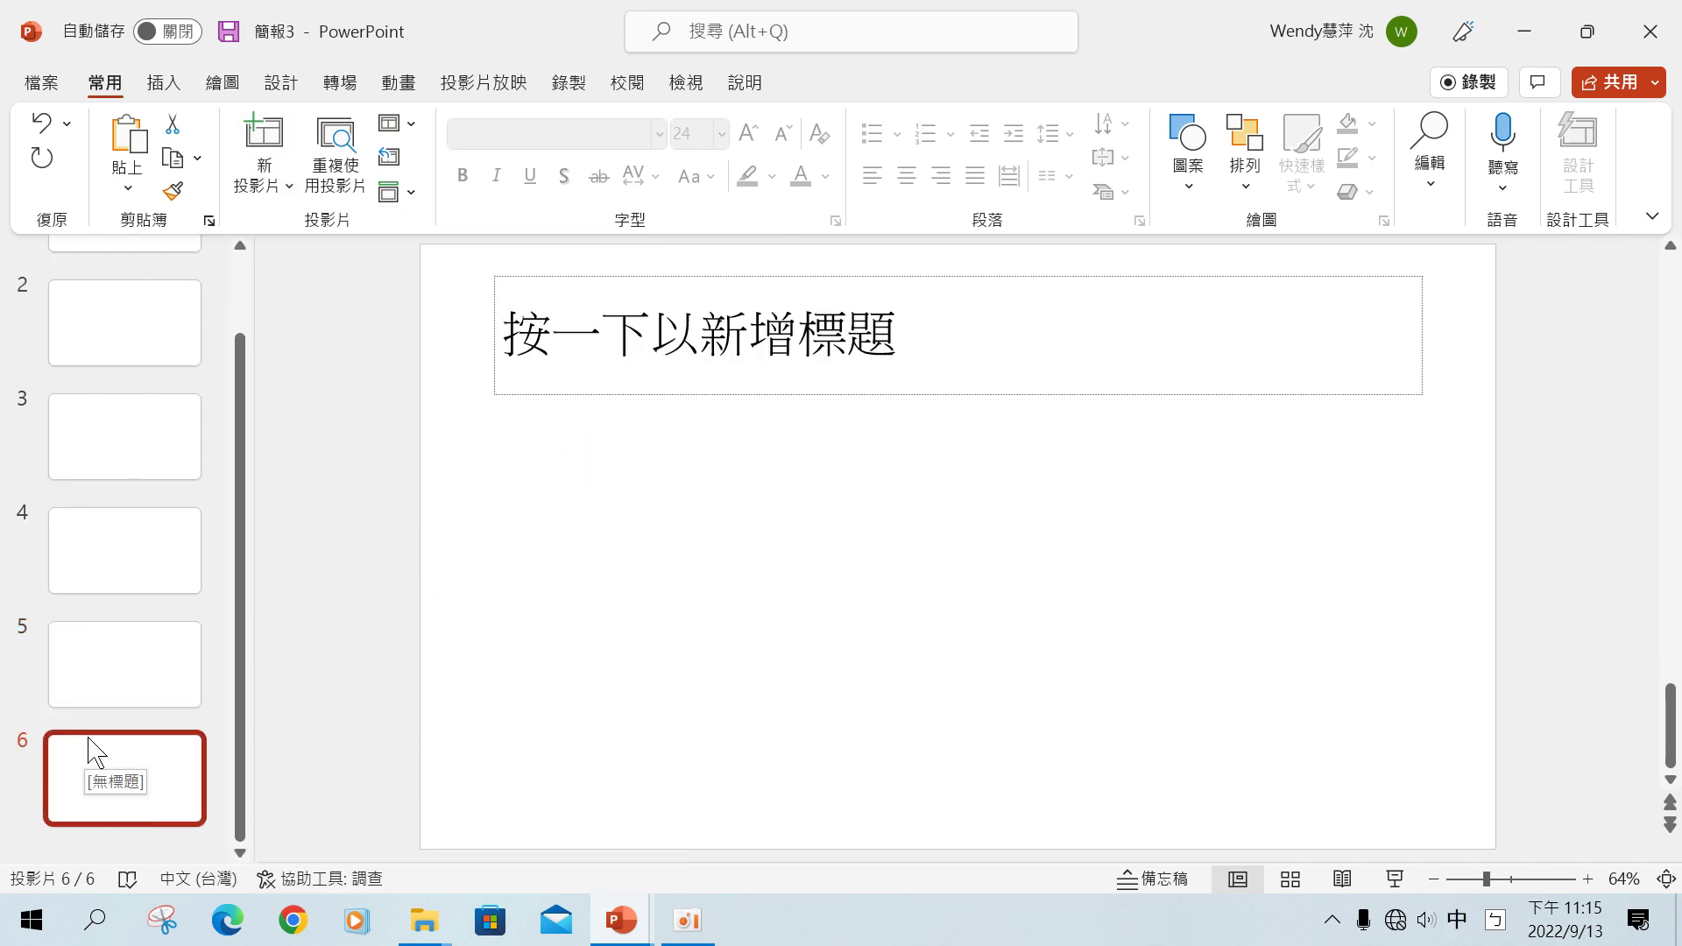
# Change slide 6's layout from 只有標題 to 空白.
pyautogui.click(125, 808)
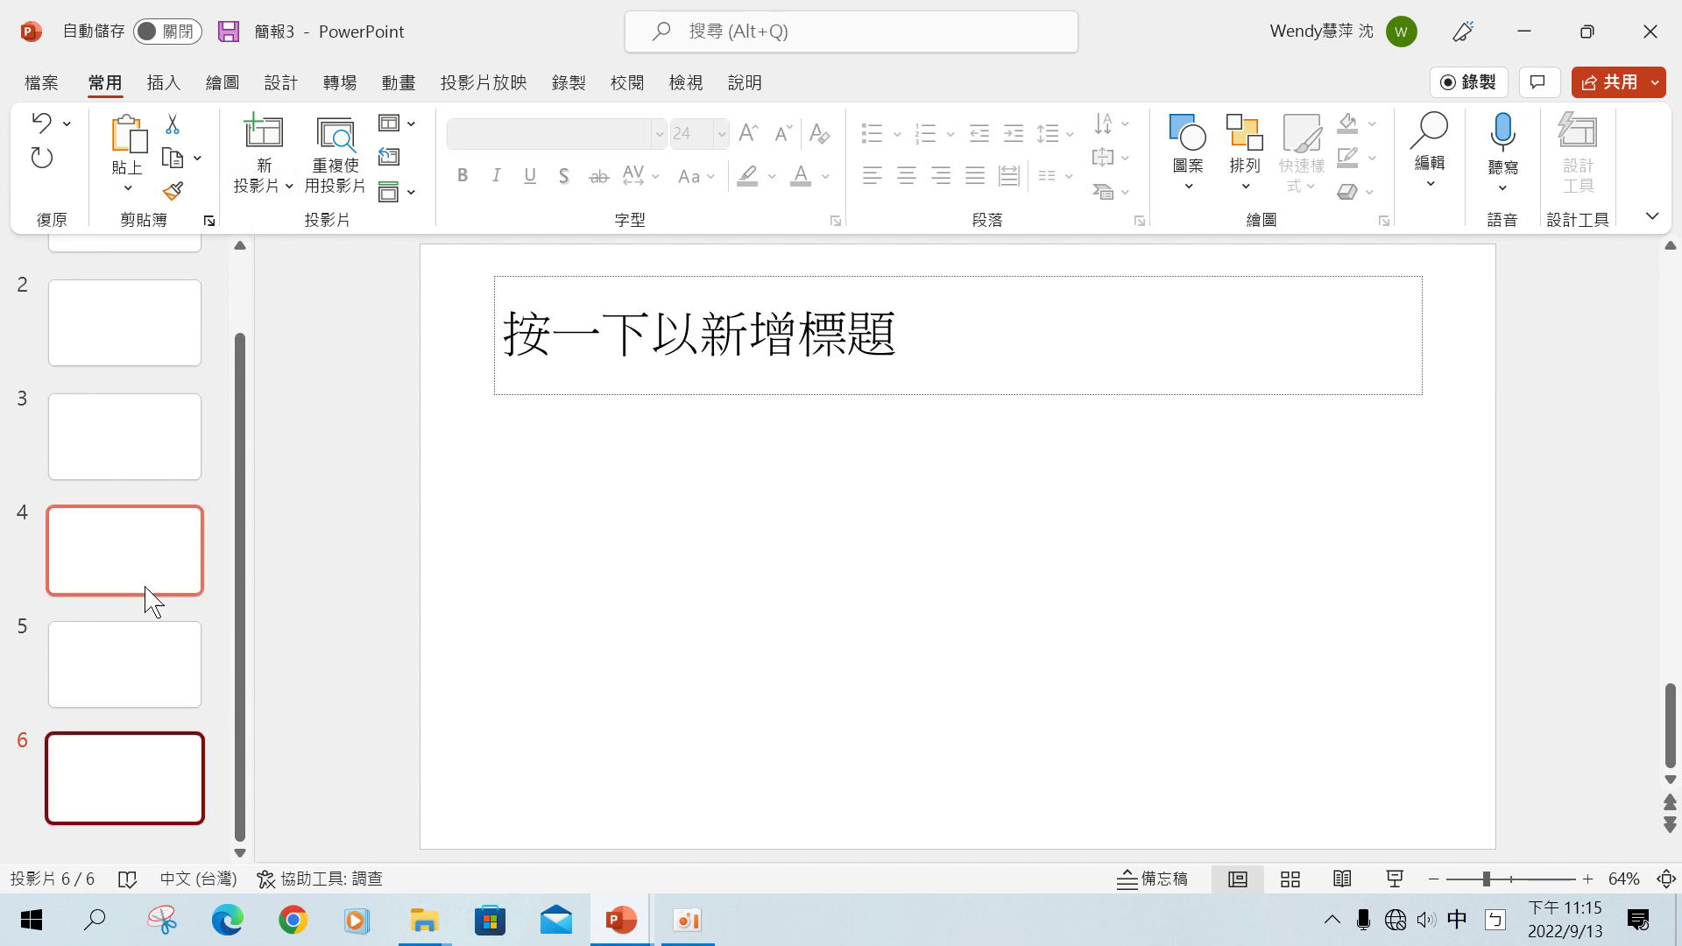
pyautogui.click(414, 125)
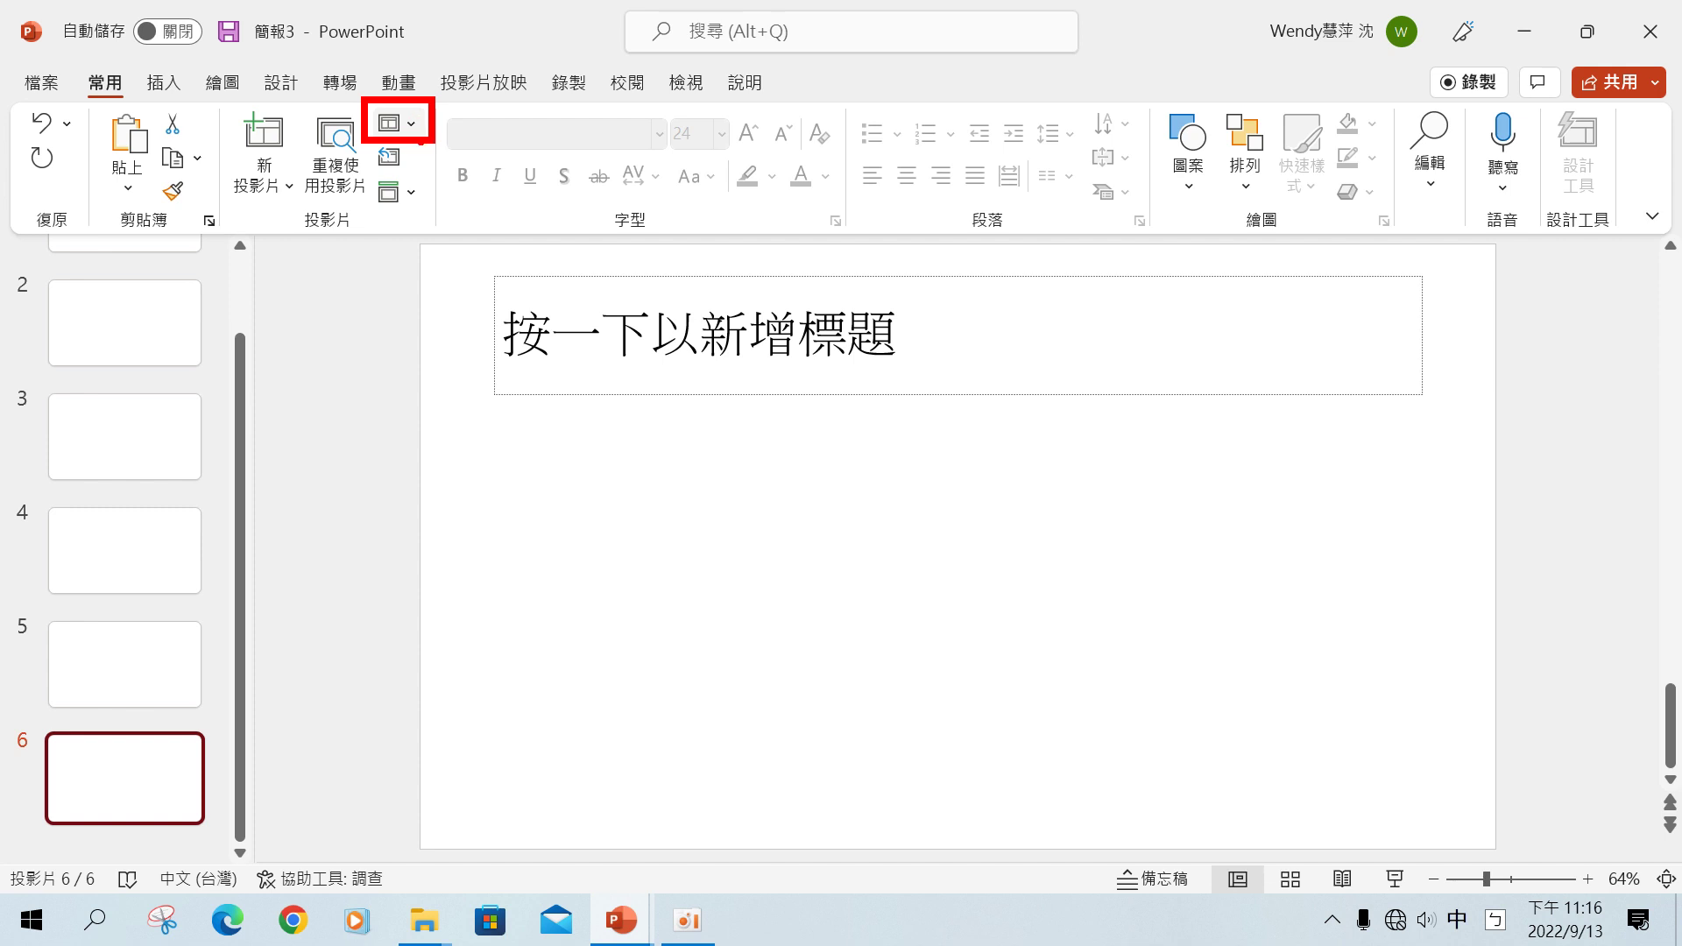
pyautogui.click(411, 125)
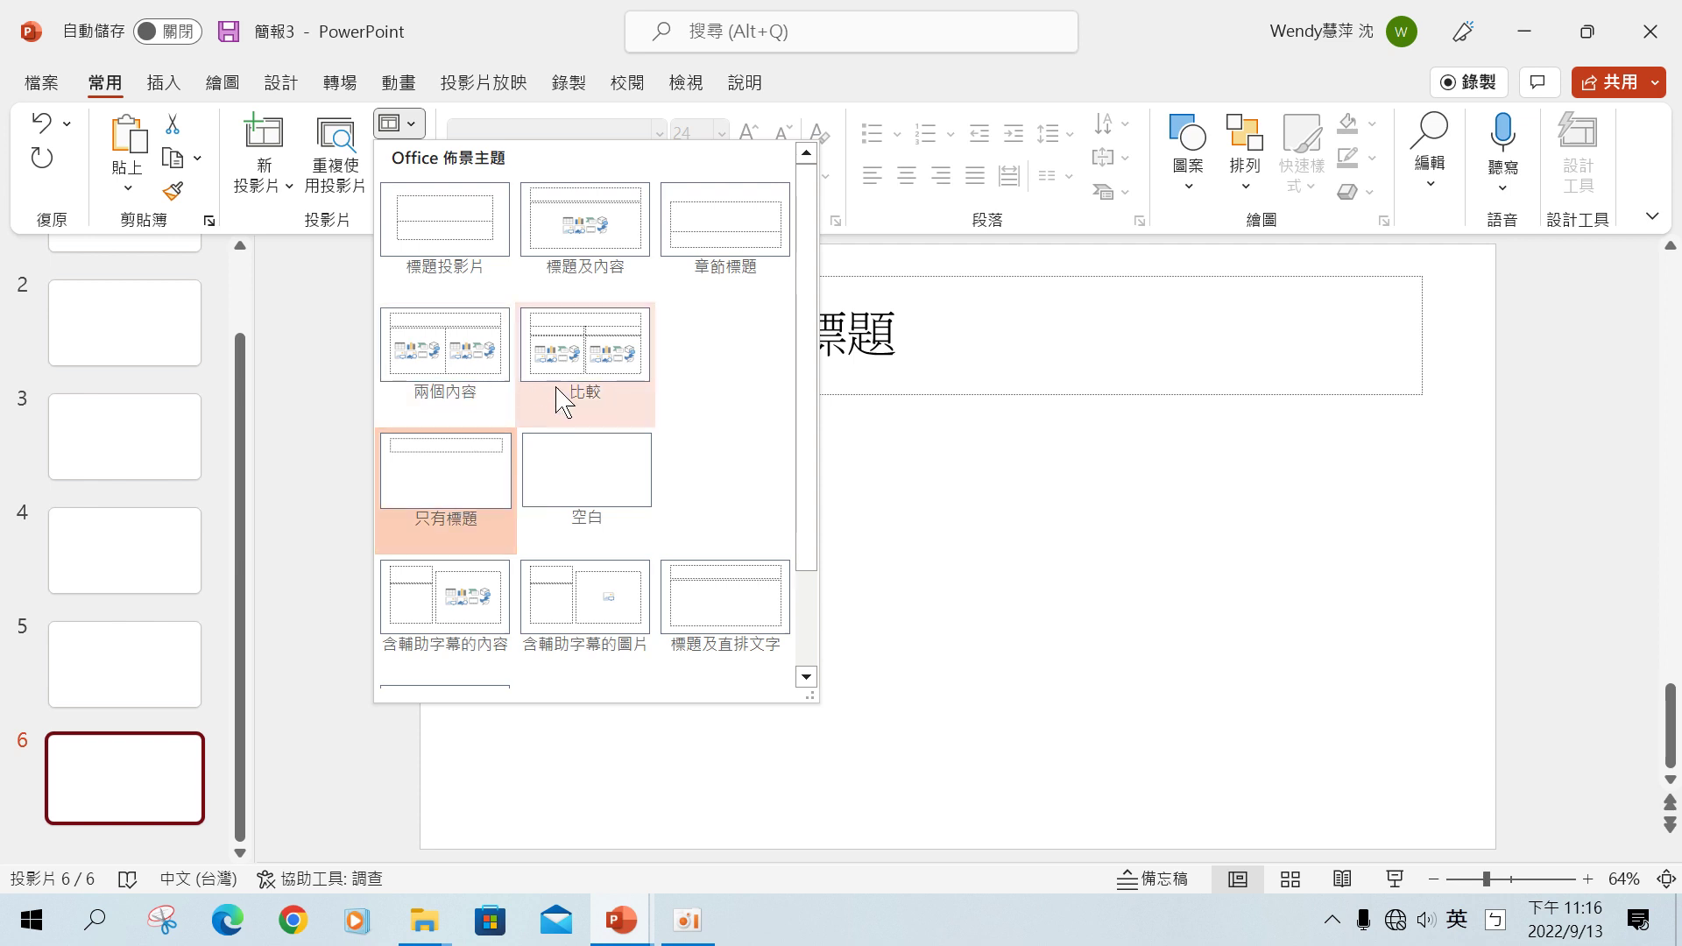
pyautogui.click(571, 496)
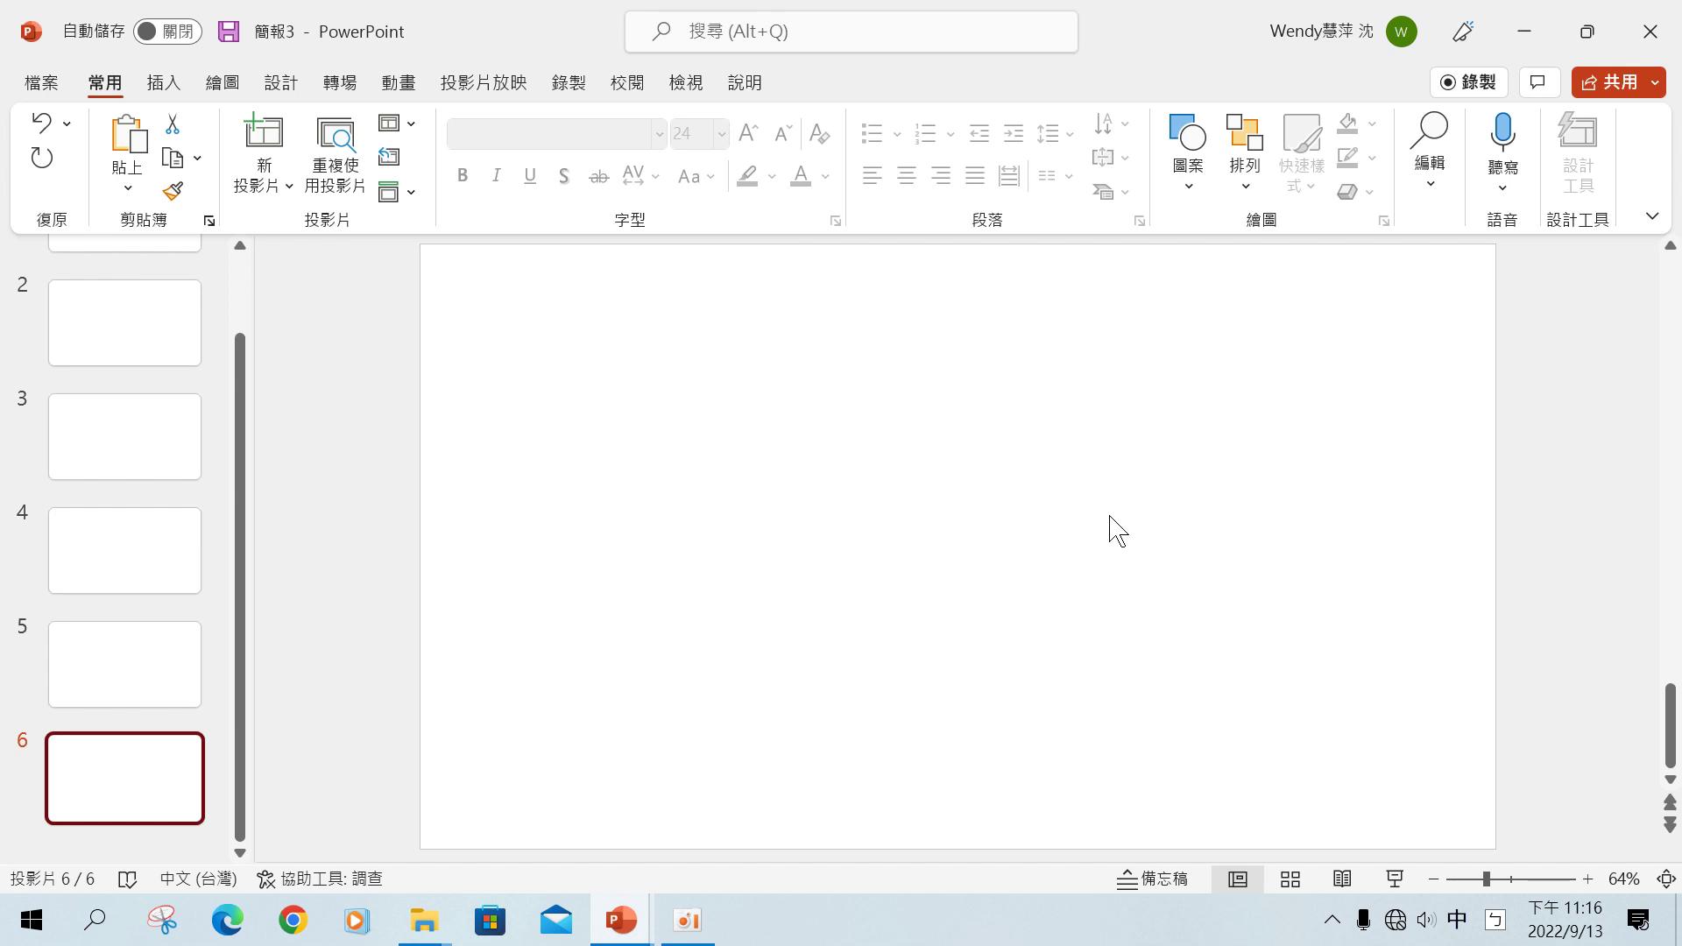
# Remove slide 6 with the Delete key, leaving five slides.
pyautogui.rightClick(94, 797)
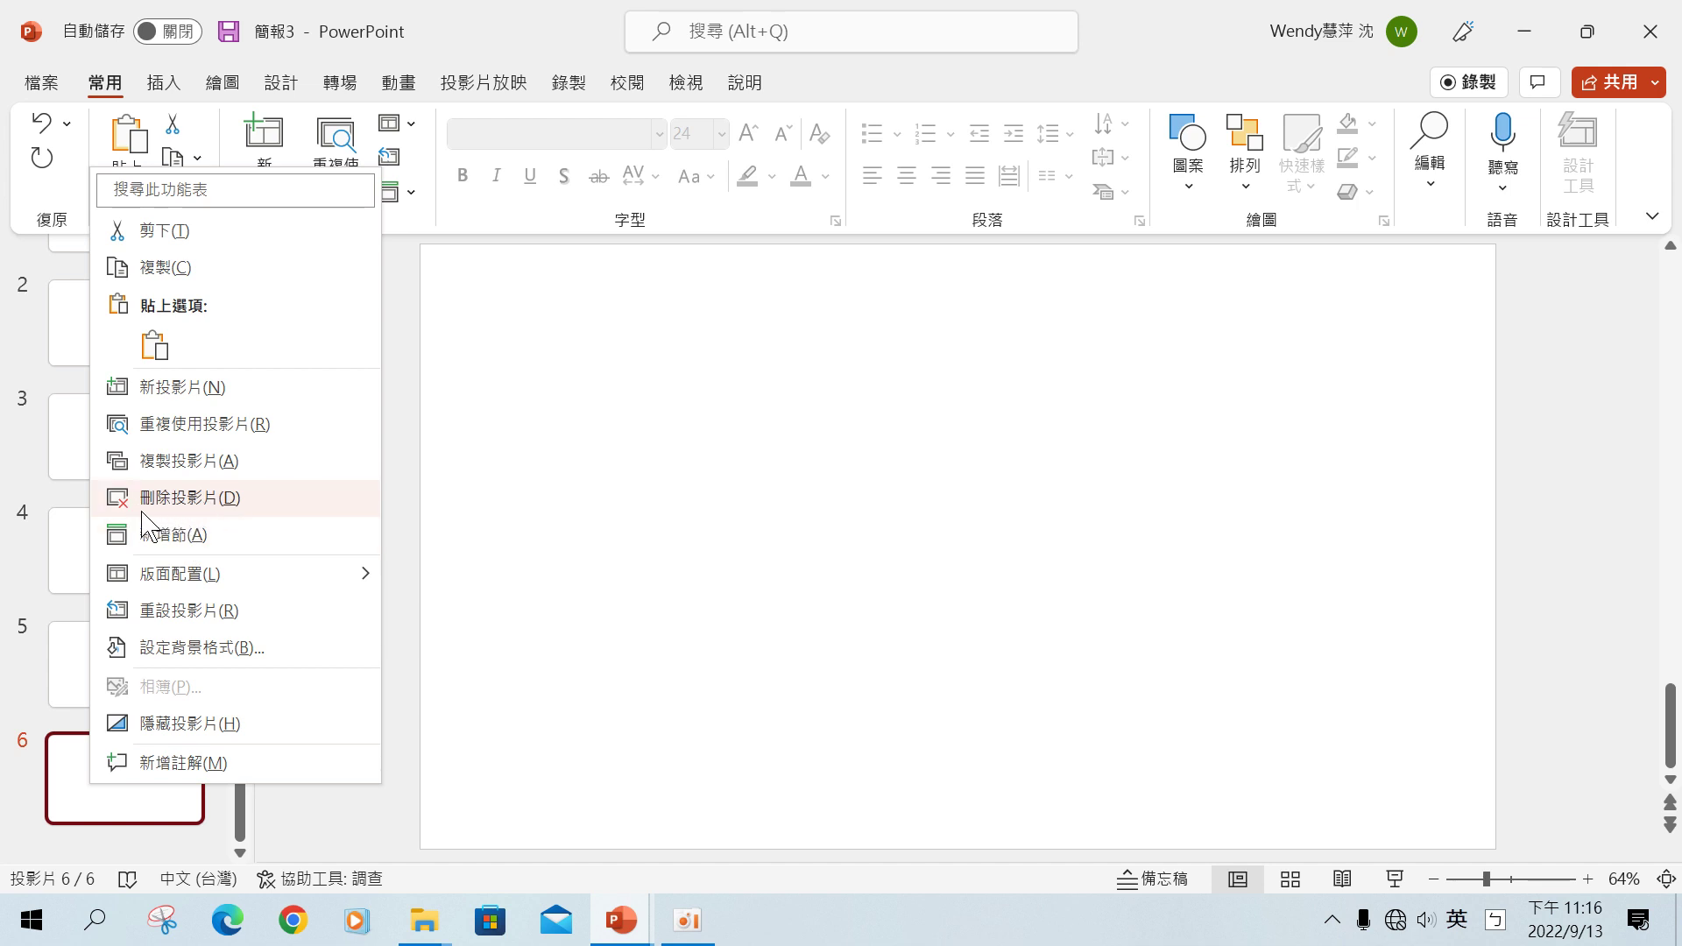
pyautogui.click(60, 806)
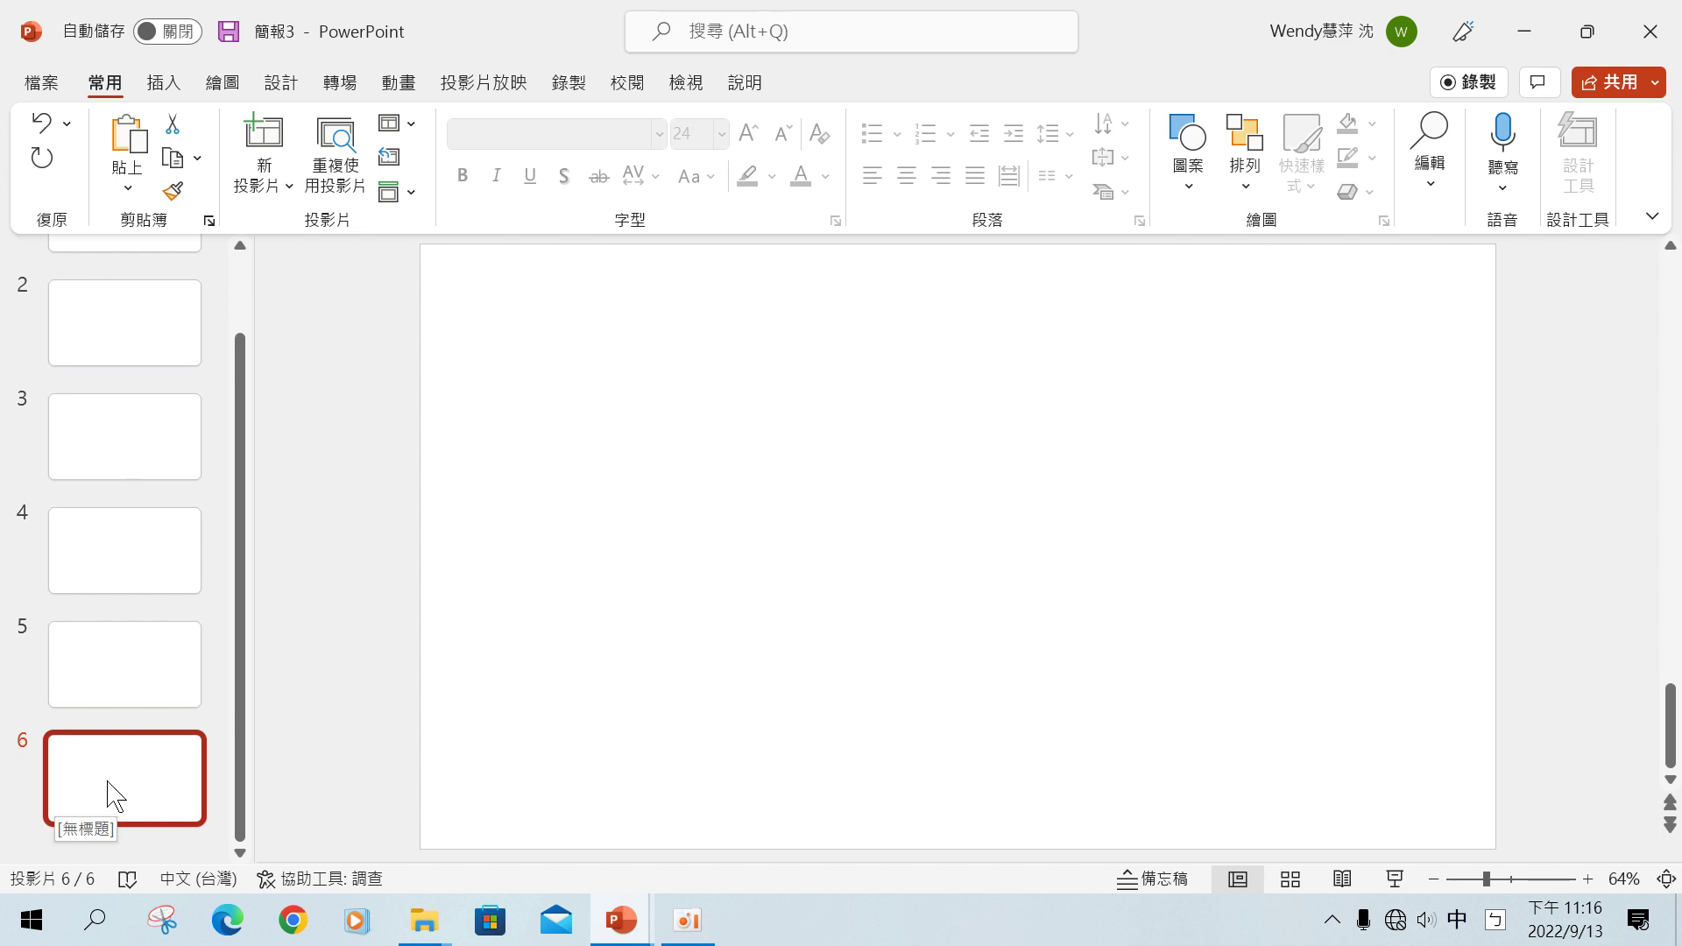
pyautogui.press('Delete')
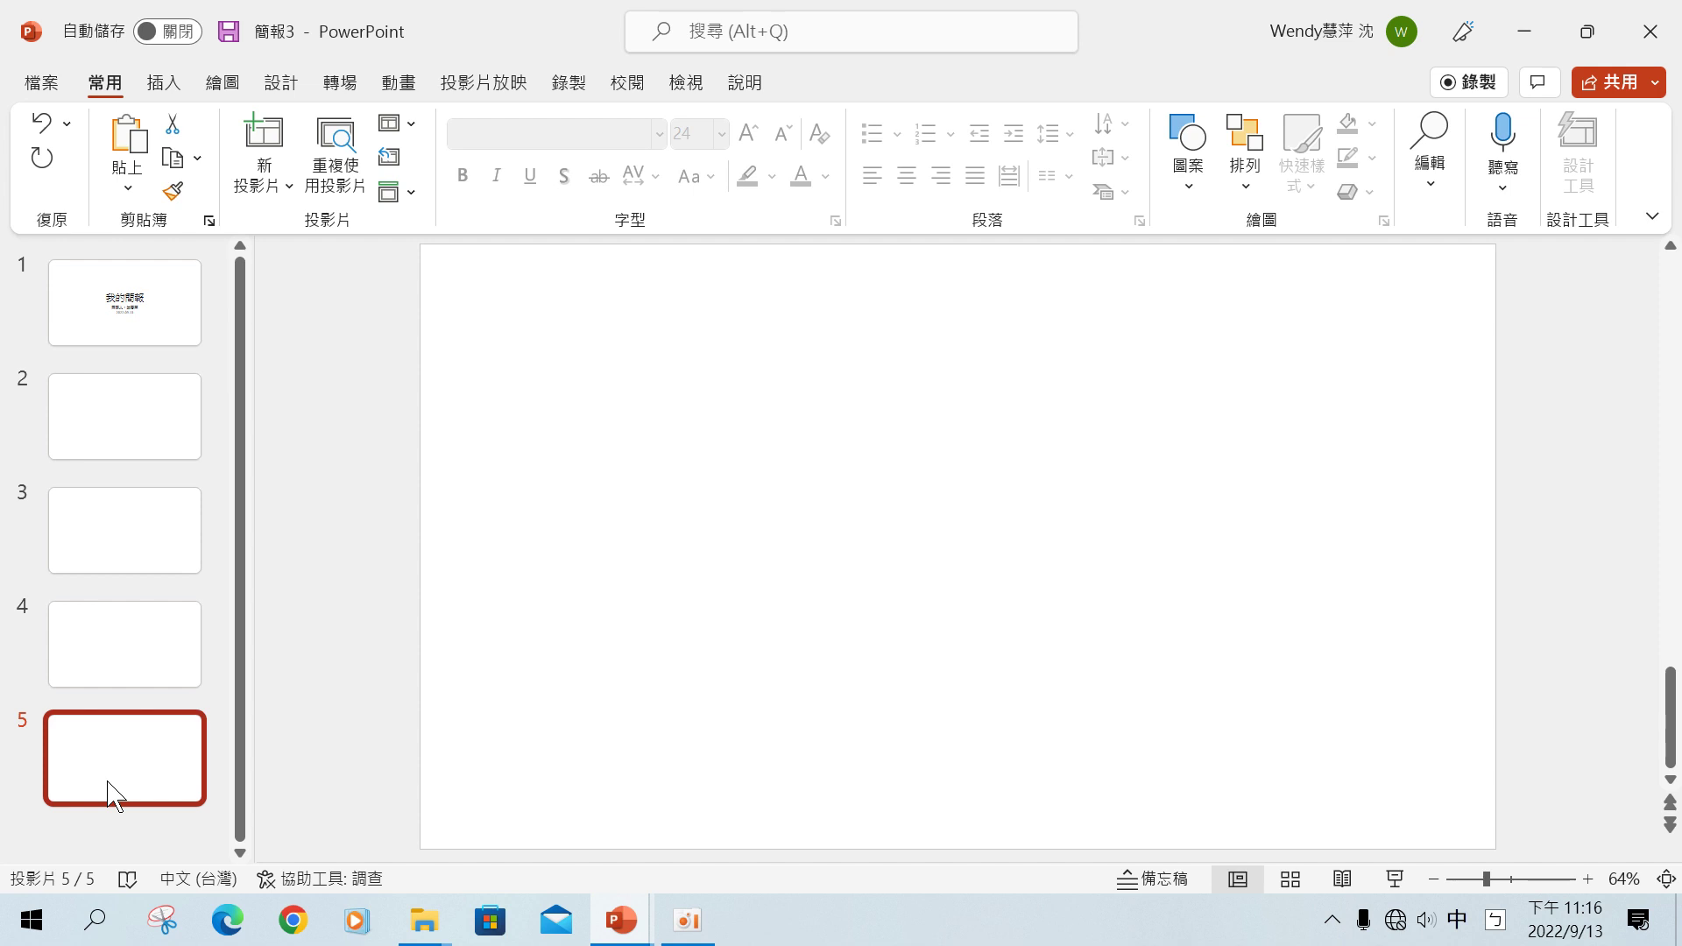
# Browse slides 1 to 3 and check the New Slide and Layout galleries without changing anything.
pyautogui.click(104, 342)
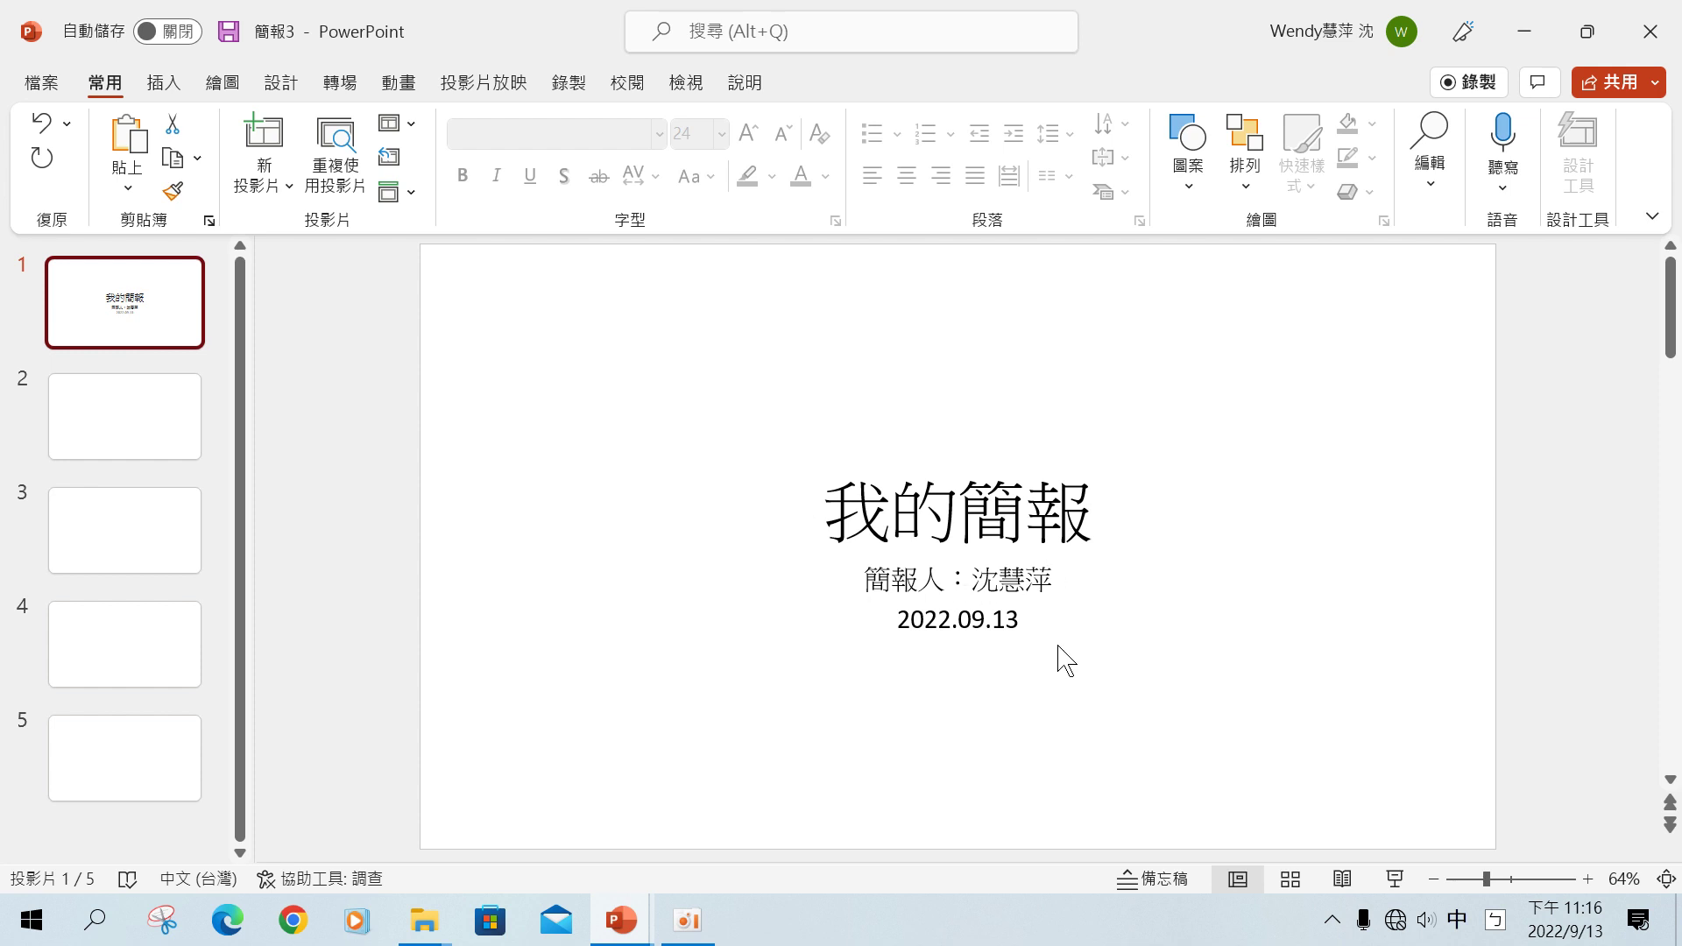
pyautogui.click(89, 438)
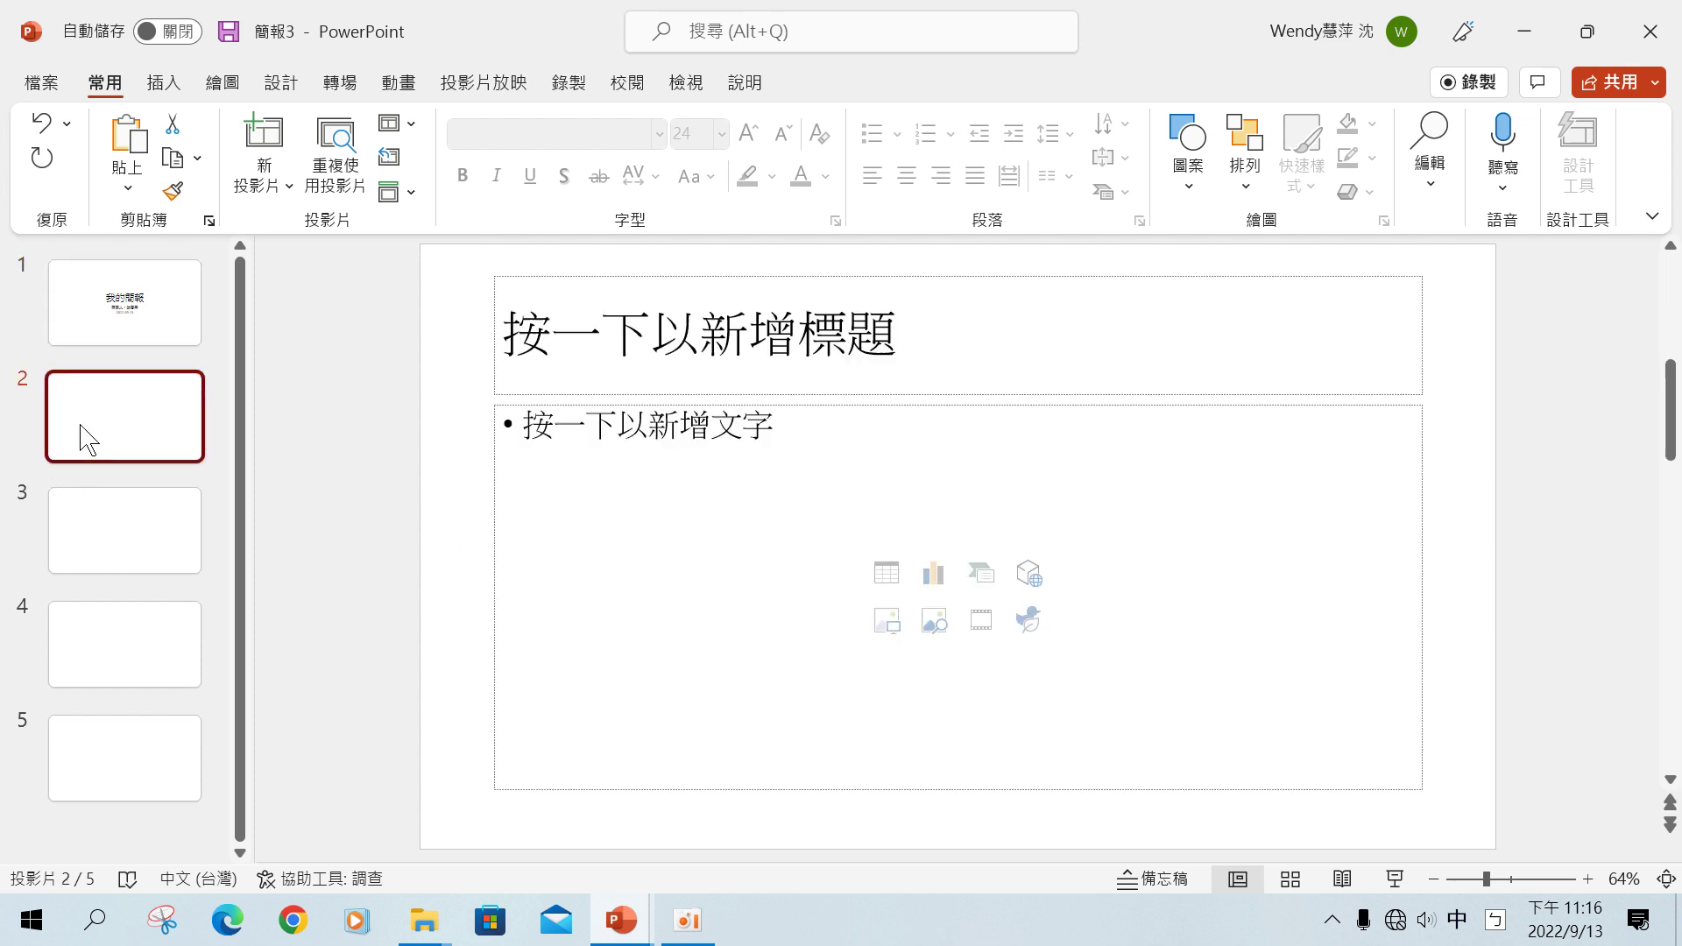
pyautogui.click(101, 552)
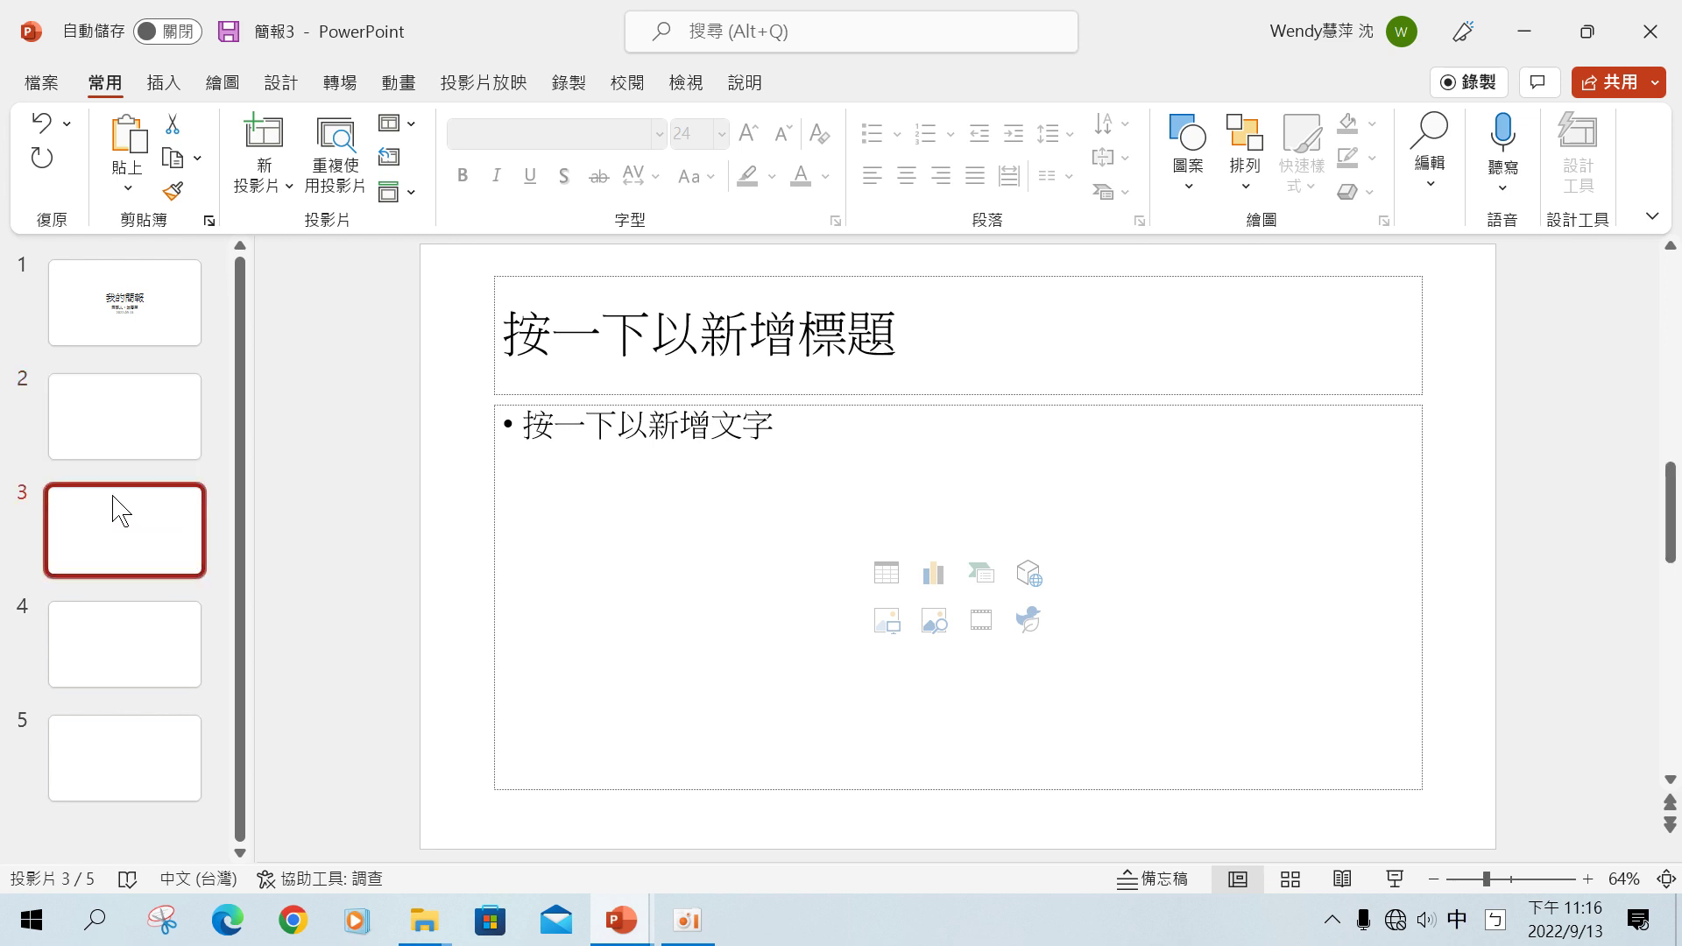
pyautogui.click(275, 216)
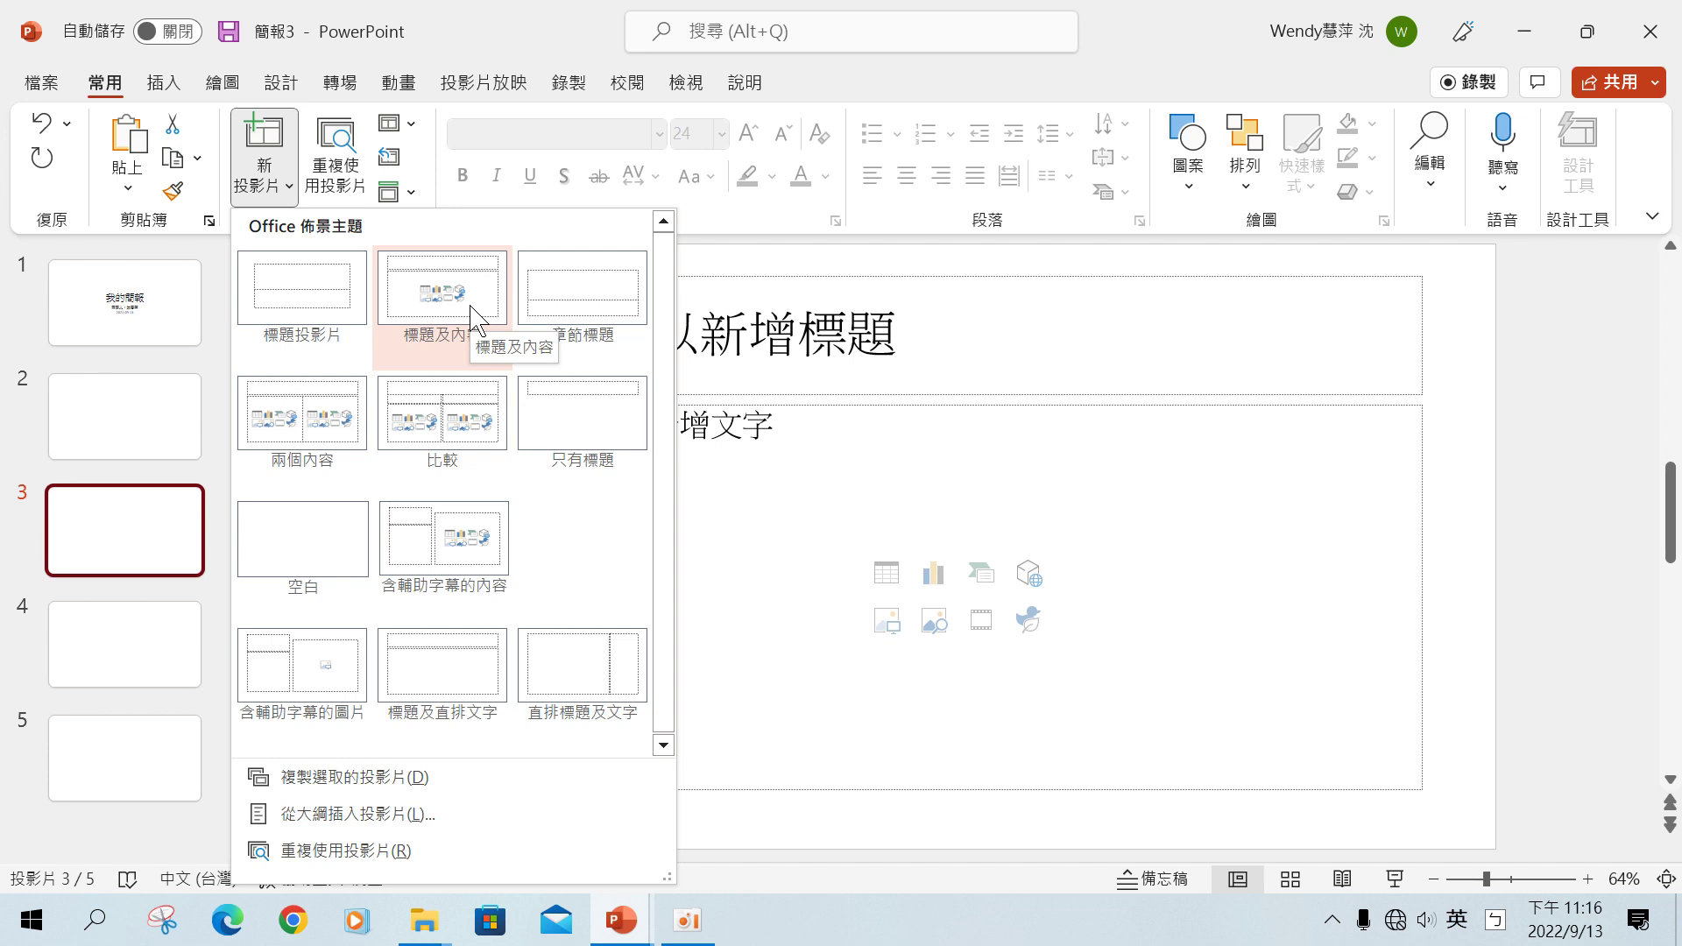
pyautogui.click(71, 664)
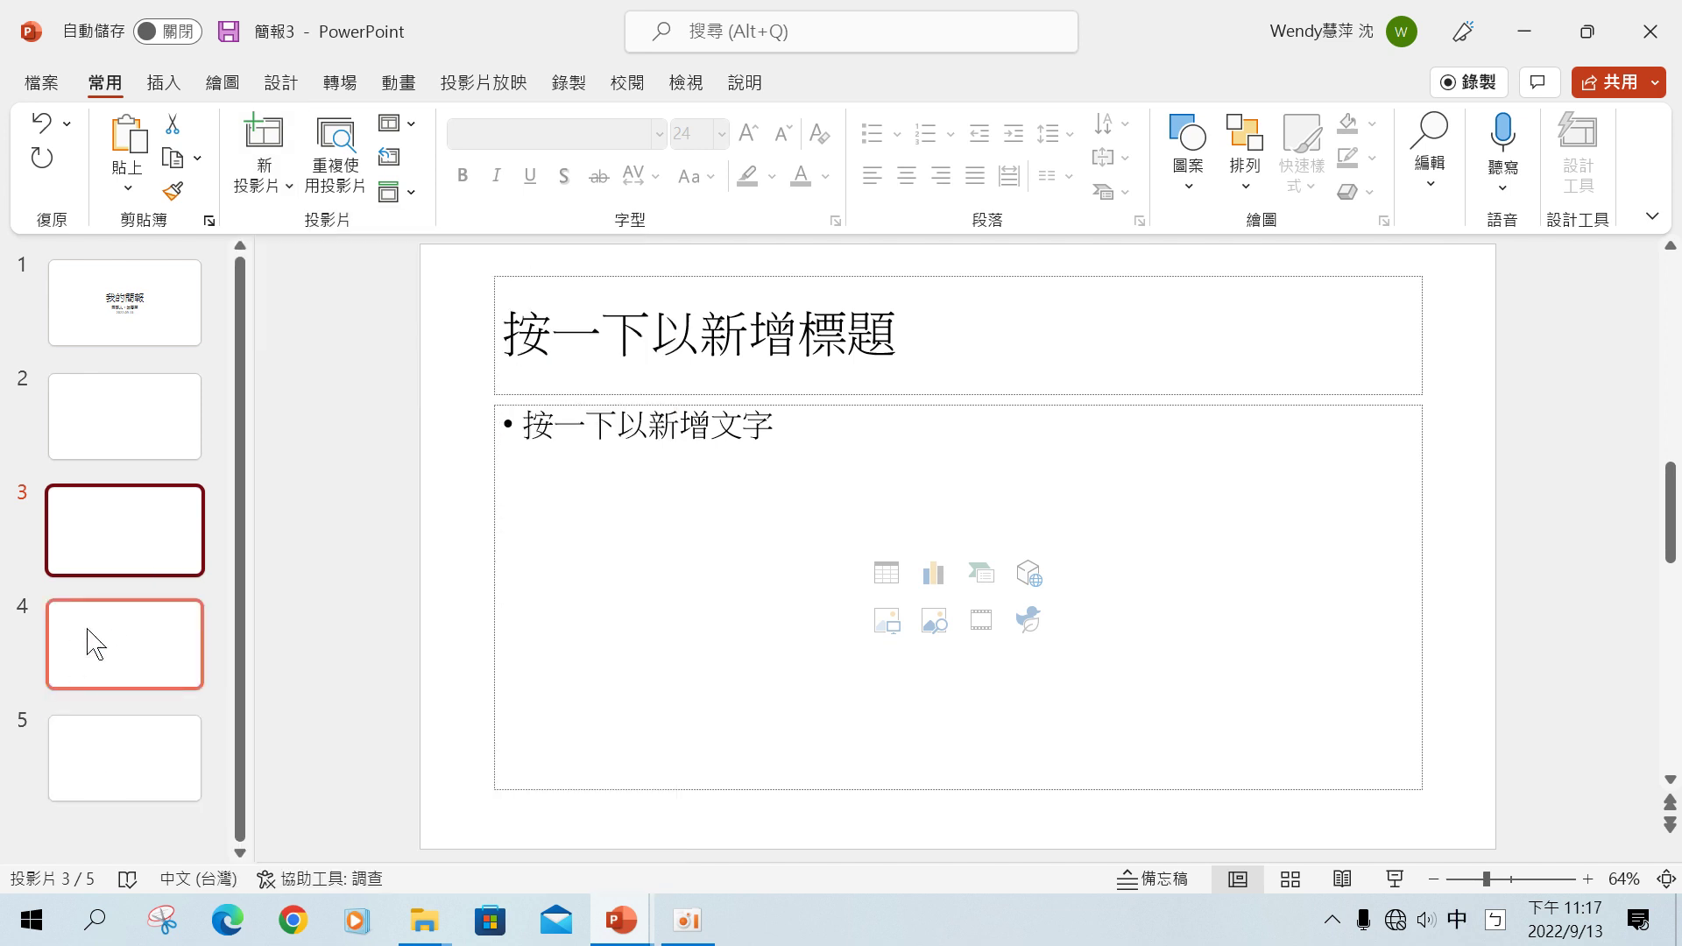
pyautogui.click(412, 132)
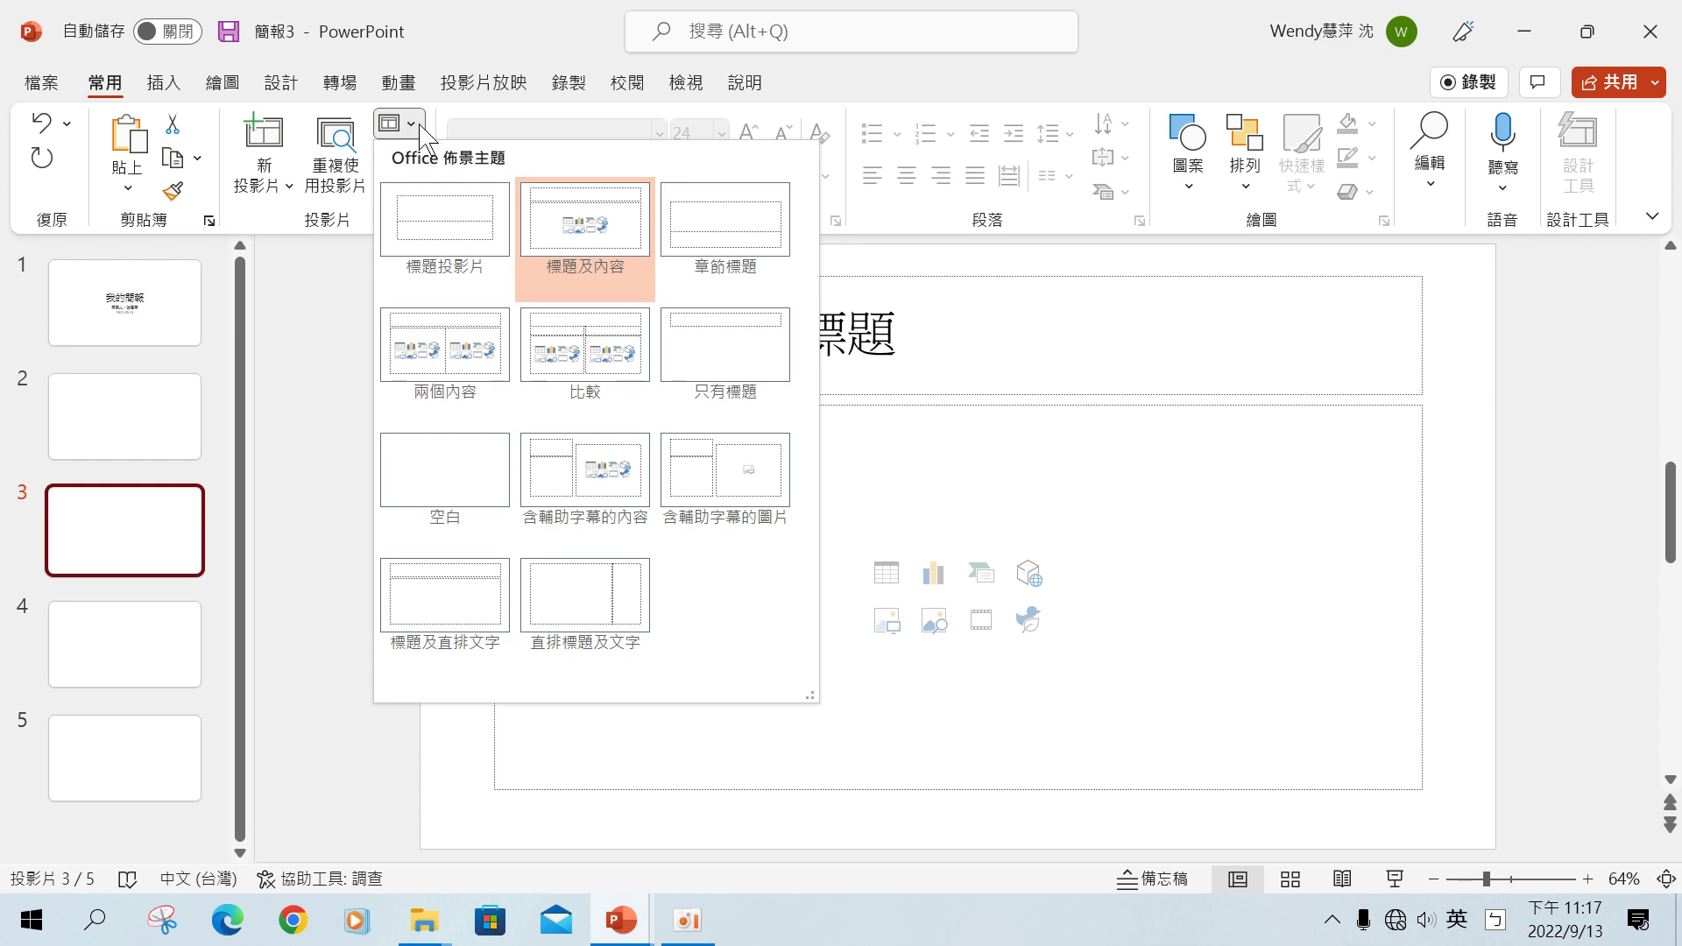
pyautogui.click(487, 48)
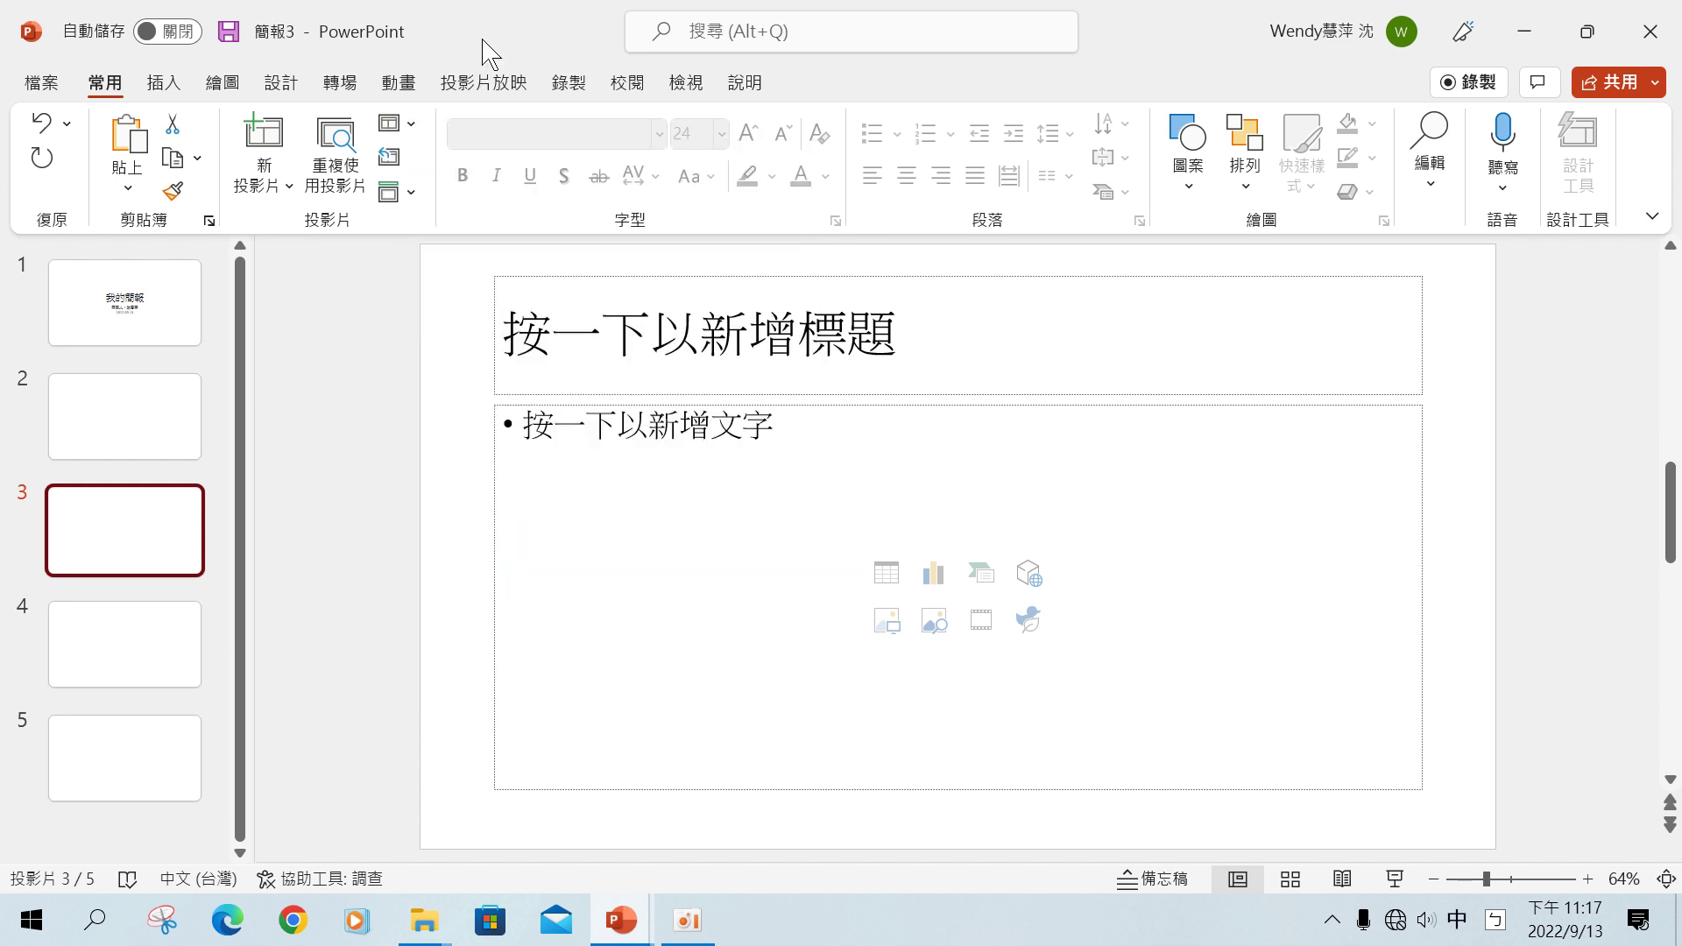